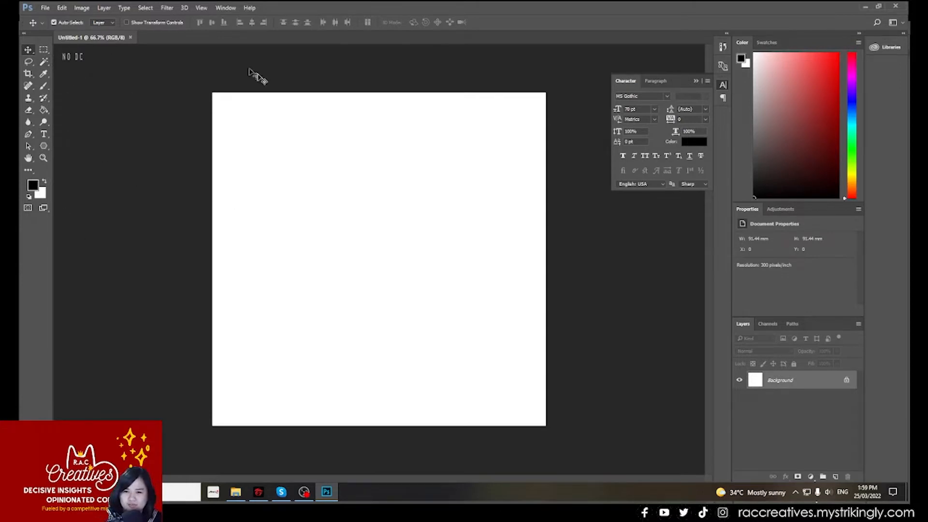
- Add horizontal text reading "raccreatives.mystrikingly.com" on the canvas from the clipboard
click(47, 135)
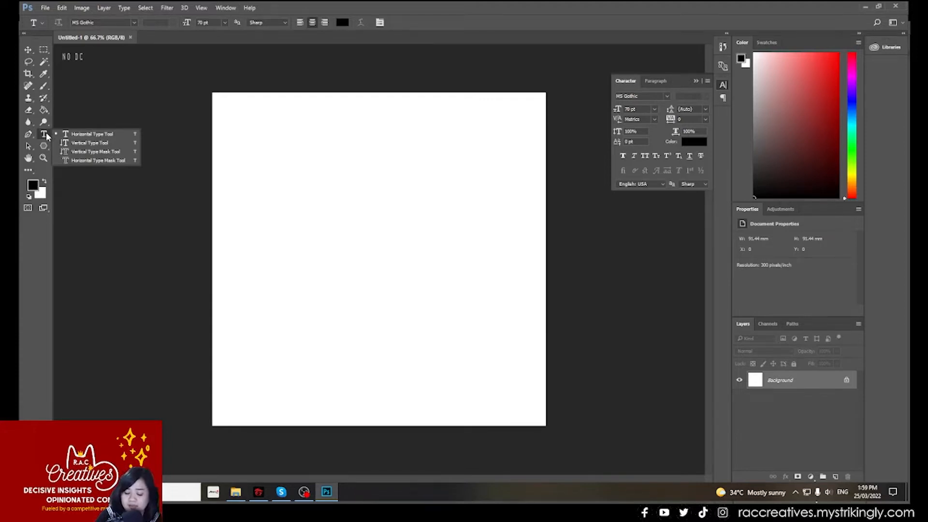
click(115, 133)
click(303, 260)
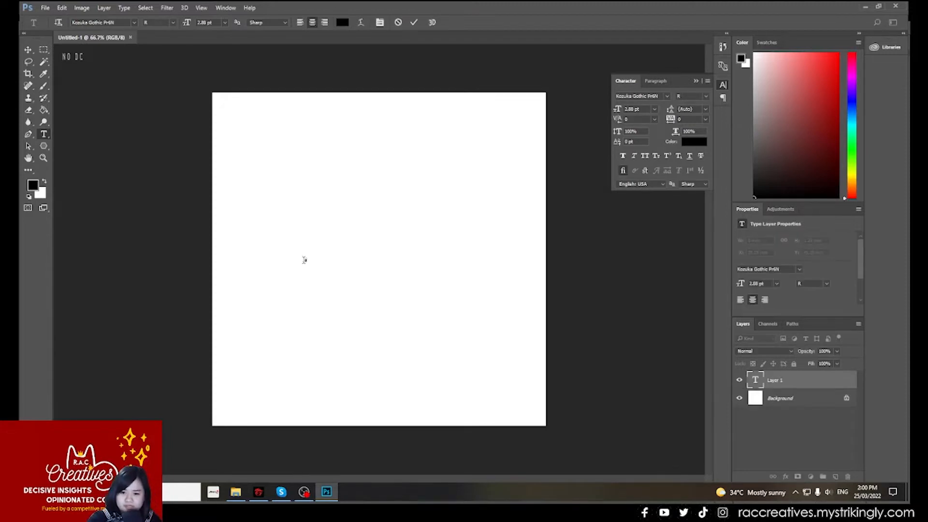
text(raccreatives.mystrikingly.com)
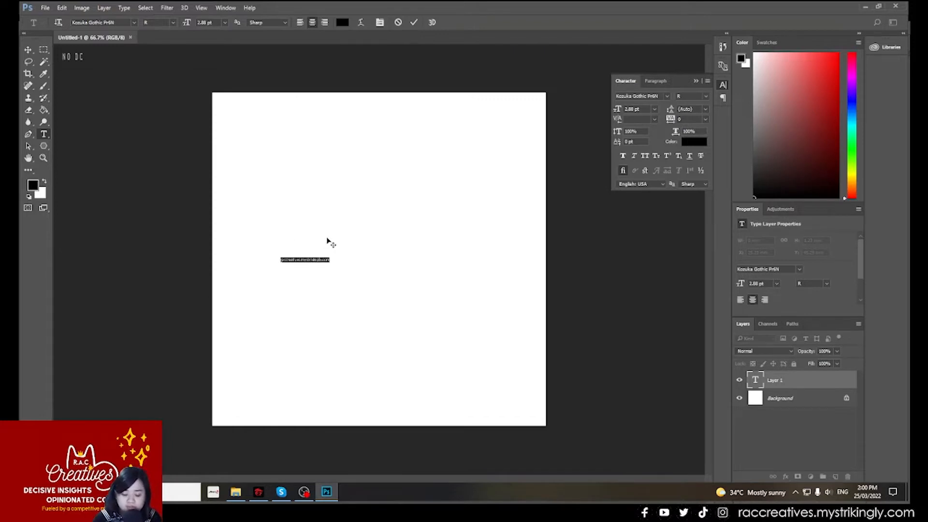
double_click(799, 381)
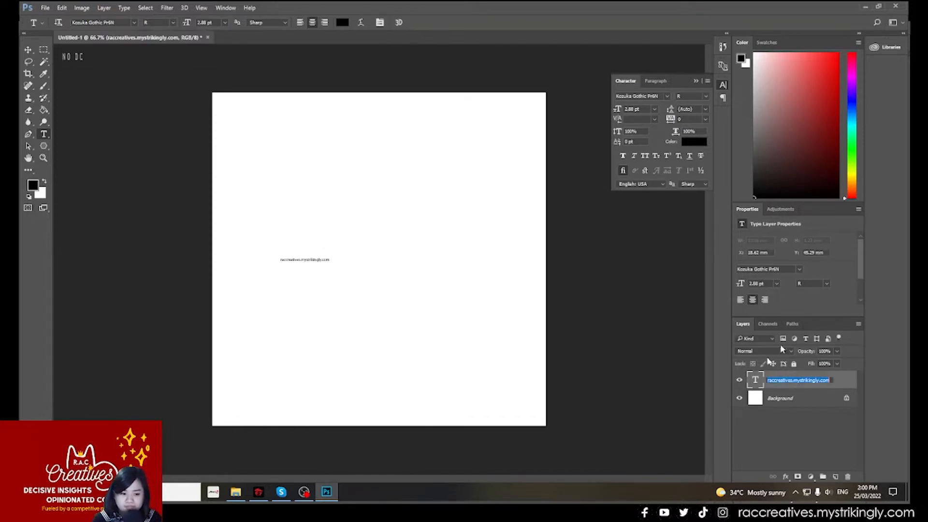
- Select the website text and look through the available fonts with their previews
double_click(756, 381)
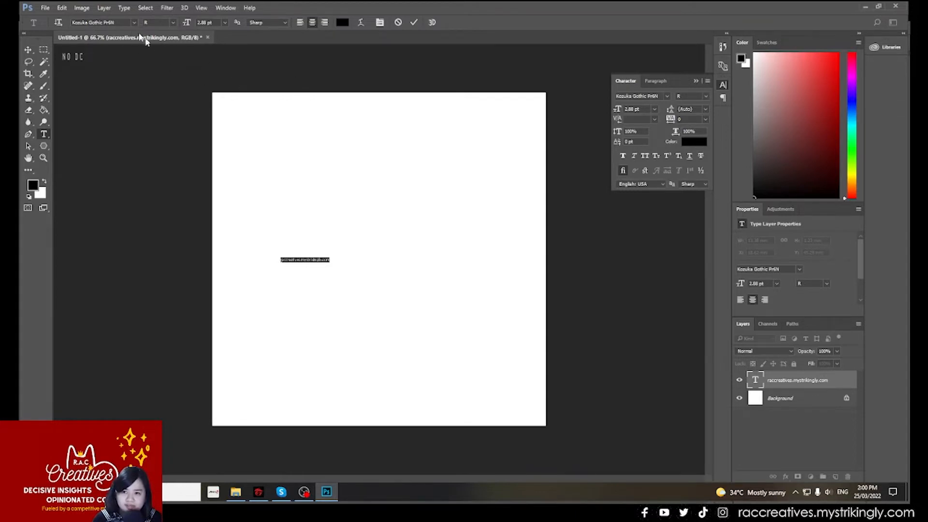
click(134, 23)
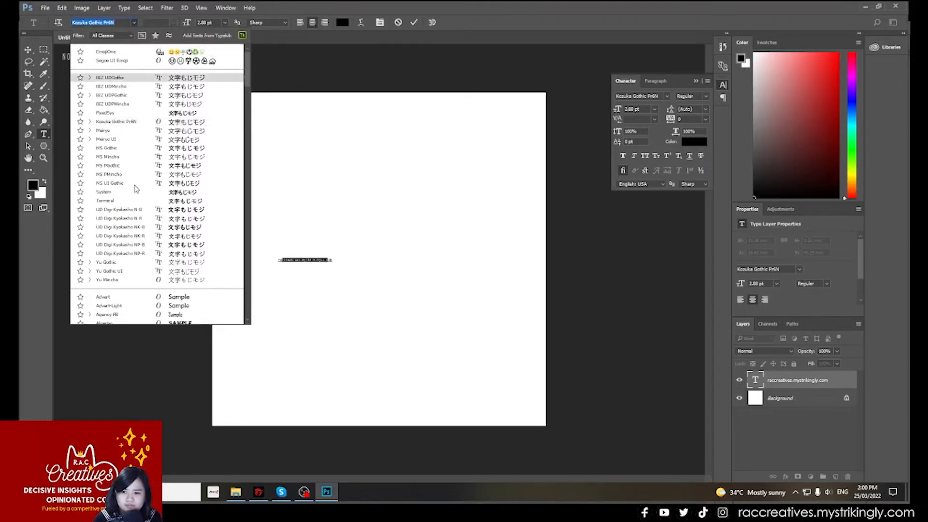
scroll(126, 184, down, 1)
scroll(127, 185, down, 4)
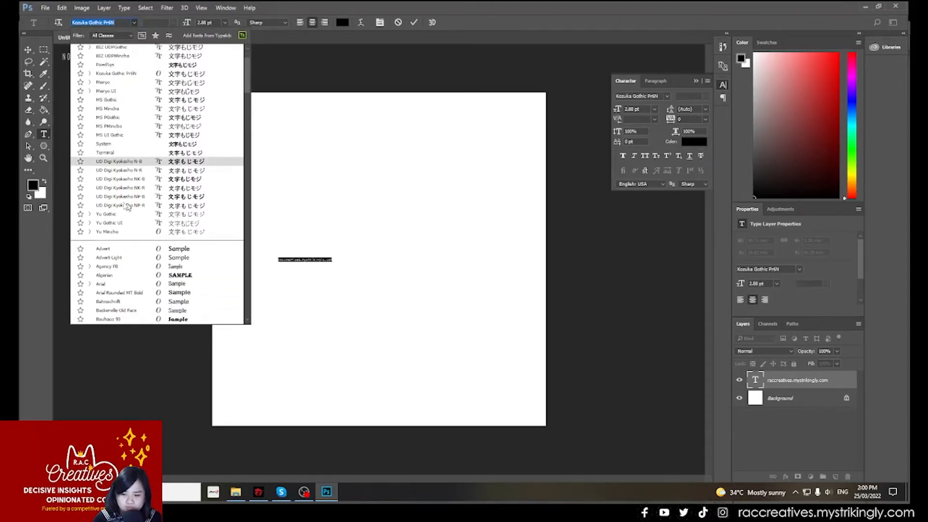
scroll(136, 204, down, 8)
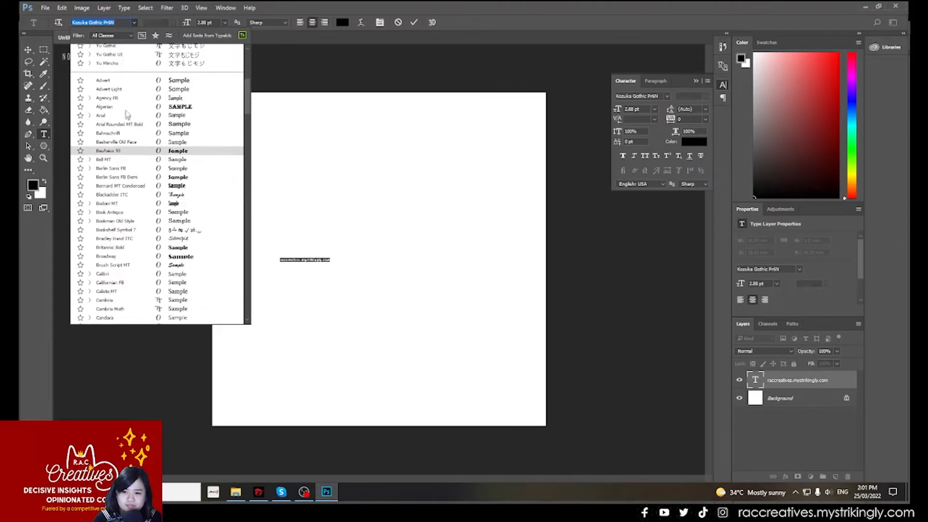
scroll(140, 217, down, 12)
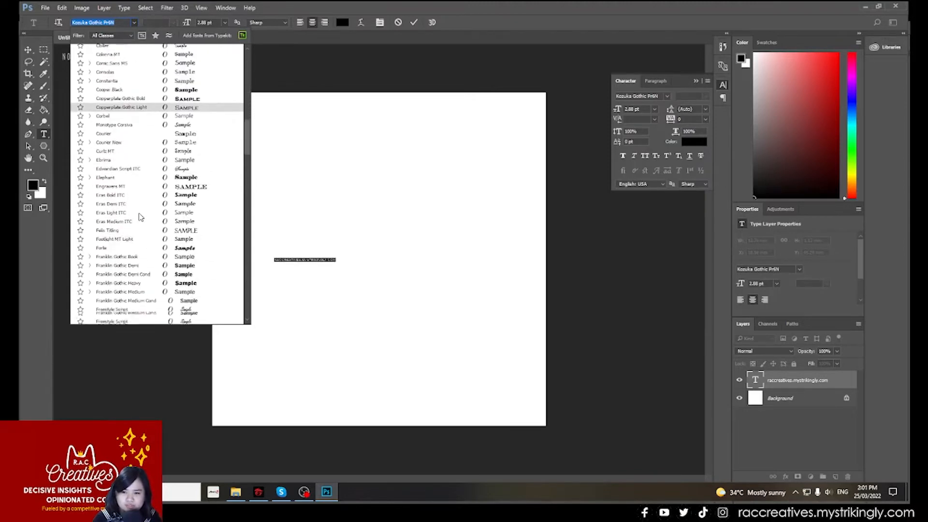
scroll(143, 225, down, 2)
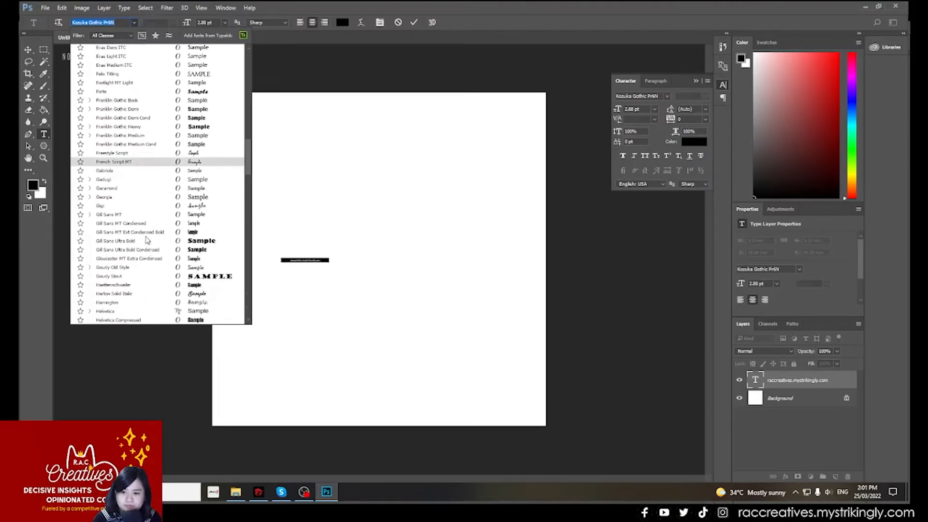
scroll(147, 236, up, 2)
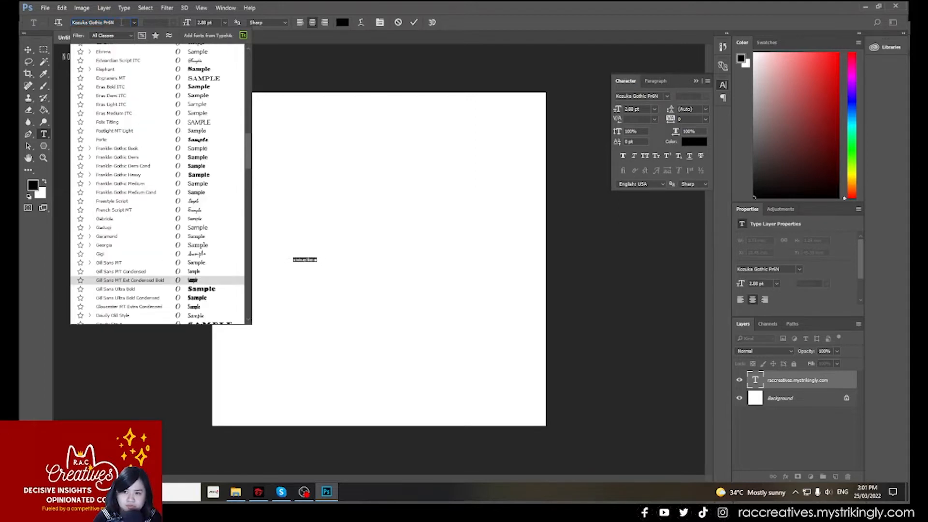
click(134, 23)
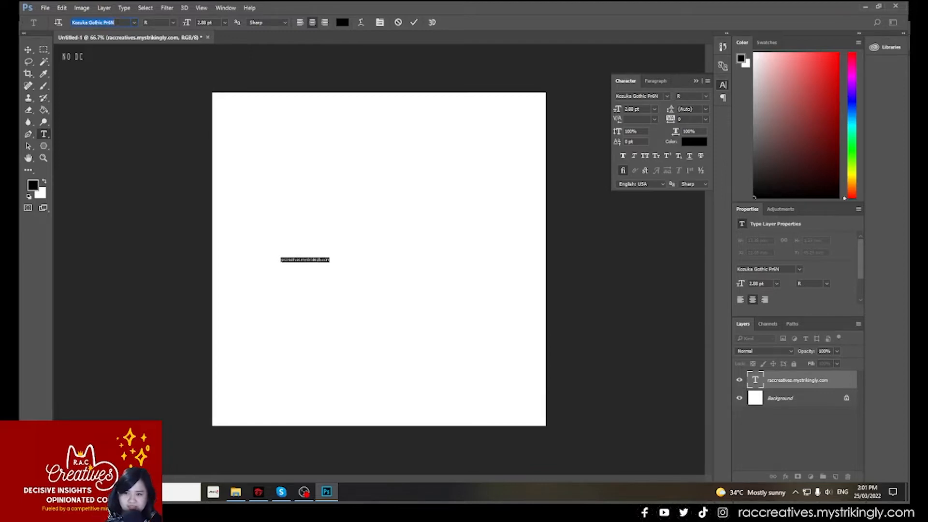
- Try the website text in fonts from Meiryo through MS Gothic and MS PGothic to Terminal
text(Meiryo)
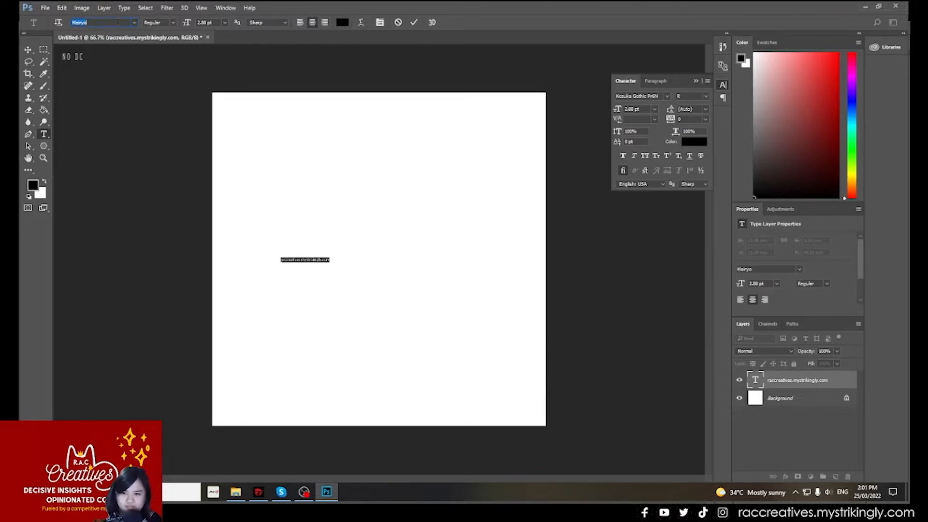
key(Down)
key(Down)
key(Down)
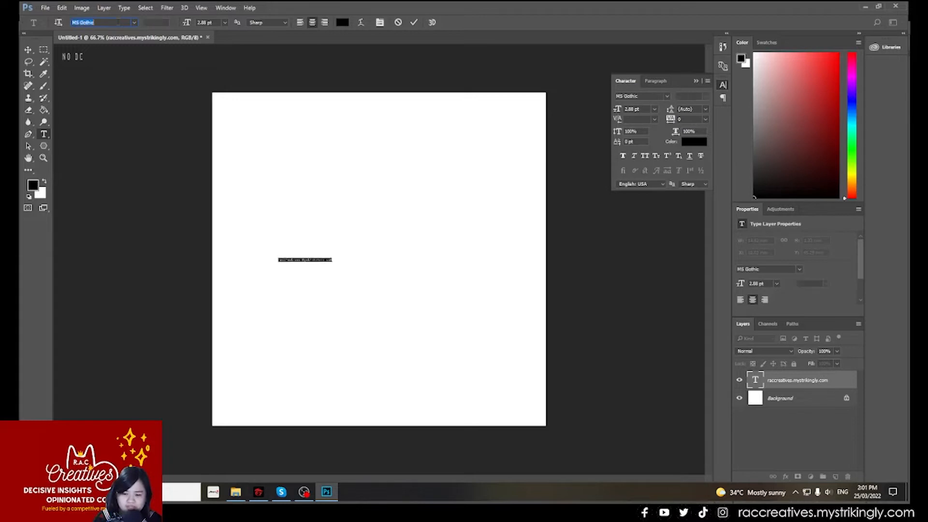
key(Down)
key(Down)
key(Down)
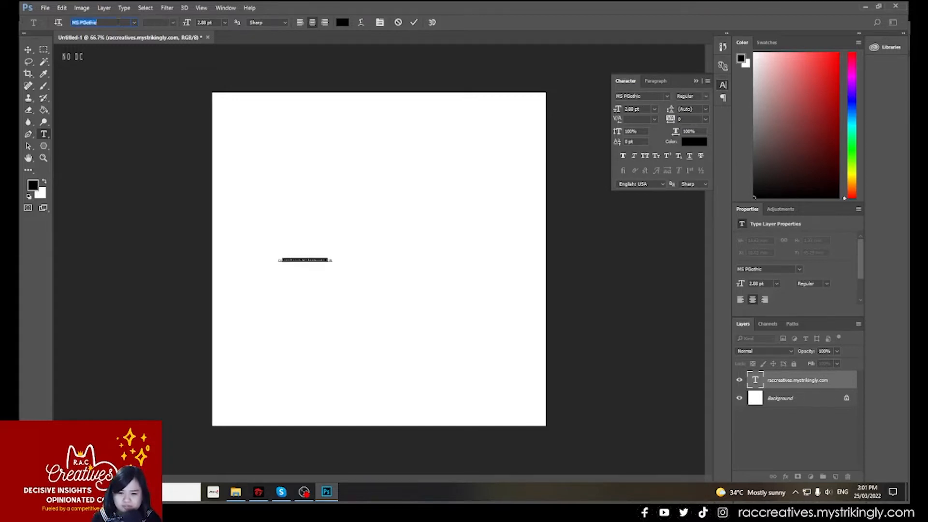
key(Down)
key(Down)
key(Down)
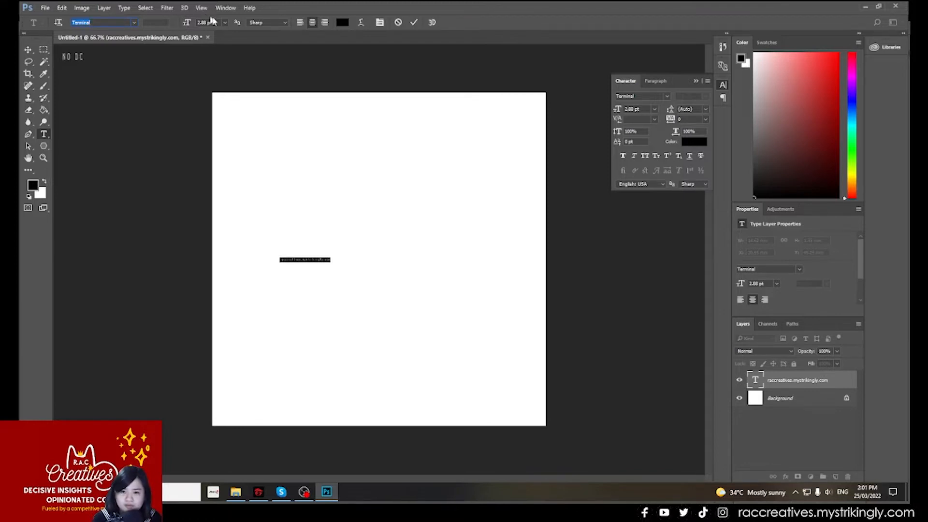
- Set the website text's font to Arial and check the font's available styles
click(313, 259)
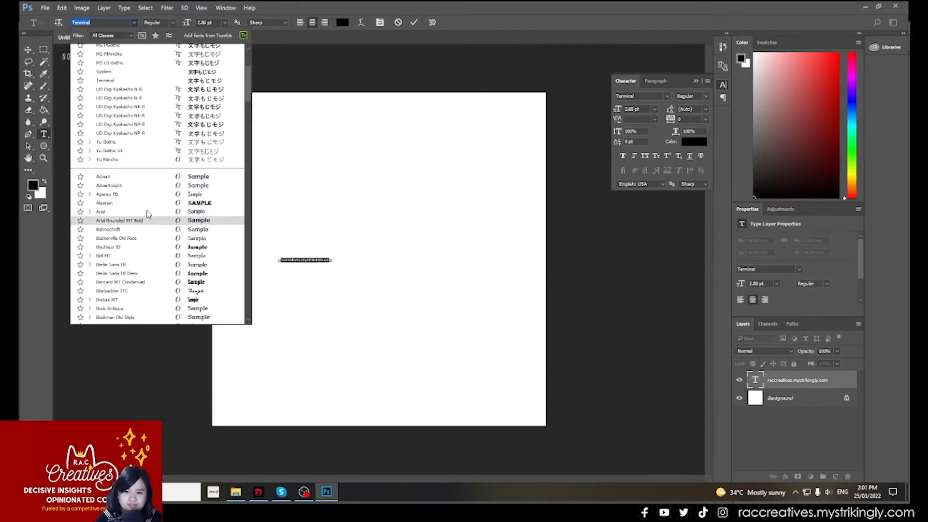
click(206, 211)
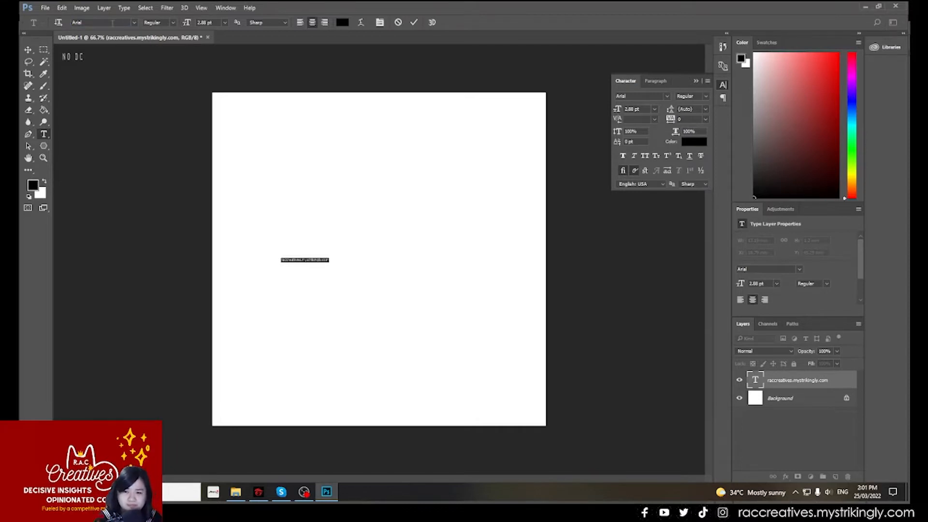
click(173, 24)
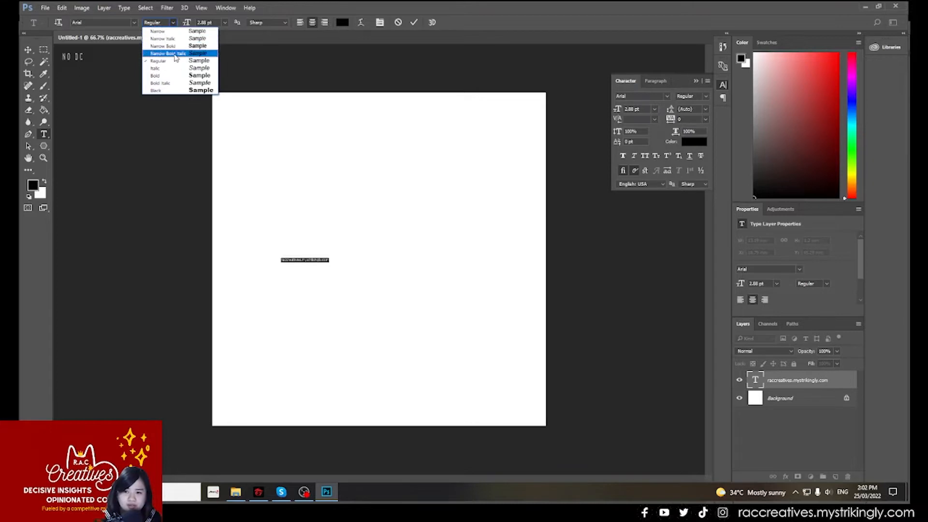
click(234, 26)
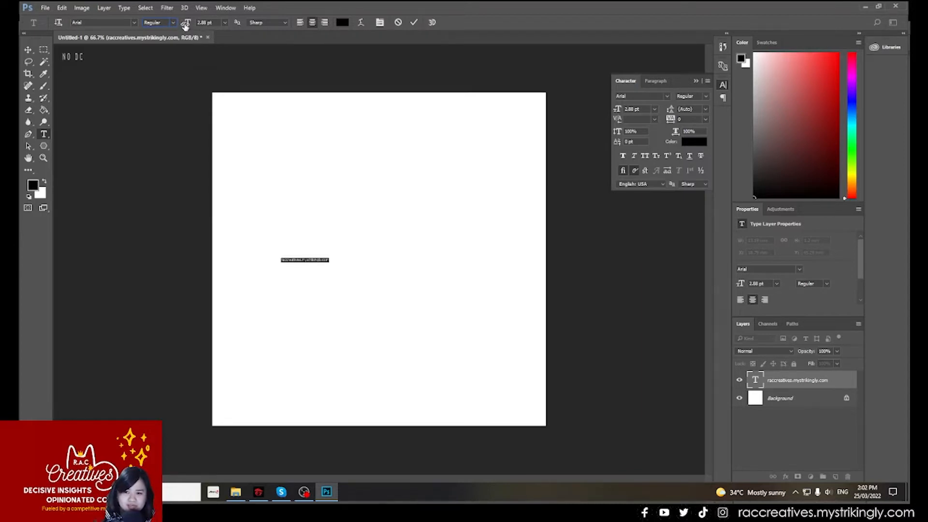
- Try font sizes of 8.88, 1, 80 and 25 pt on the website text
drag(185, 25, 198, 23)
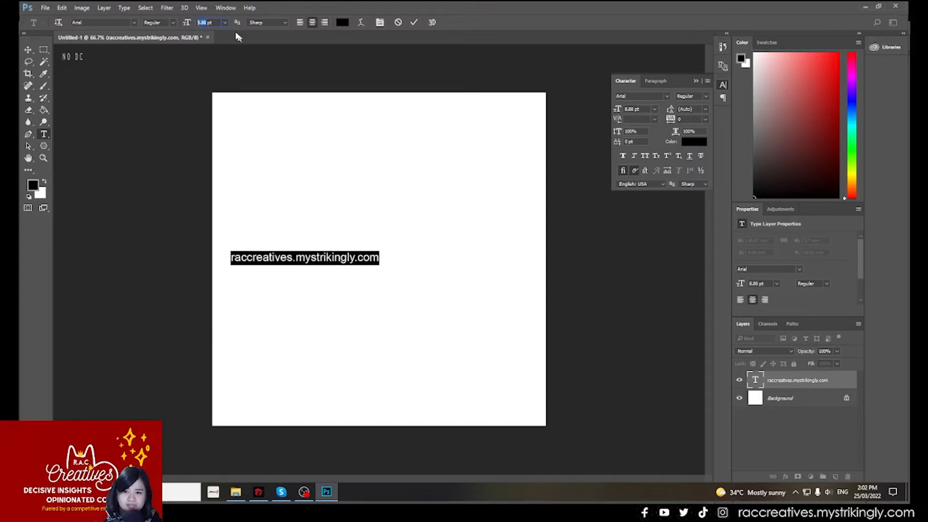
click(207, 23)
drag(198, 23, 207, 23)
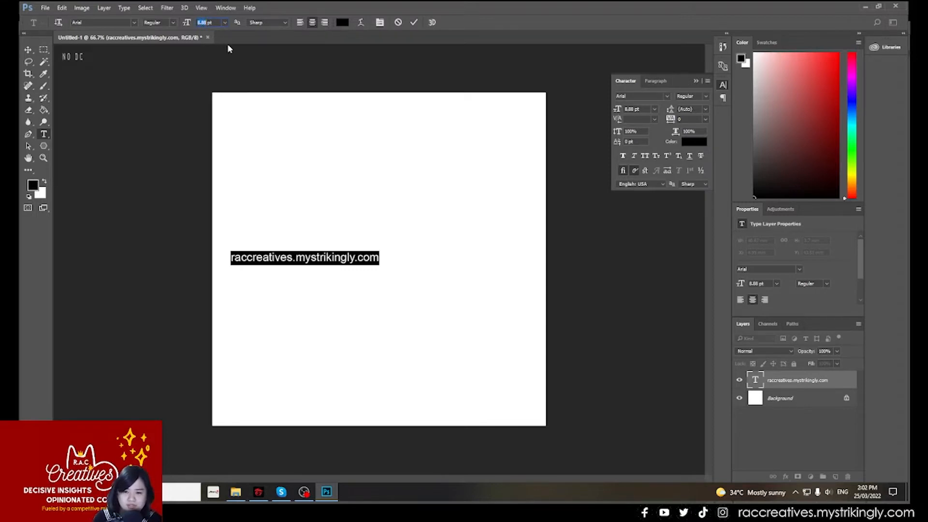
text(1)
key(Return)
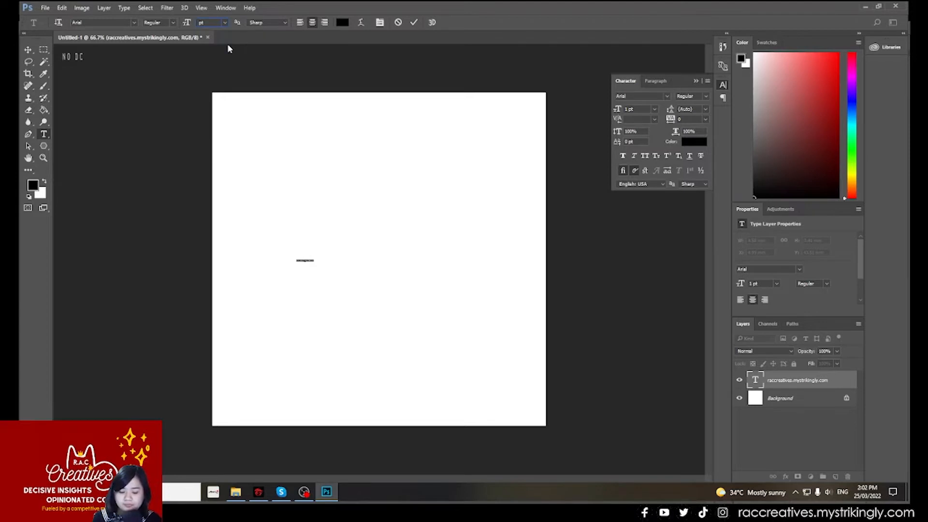
text(80)
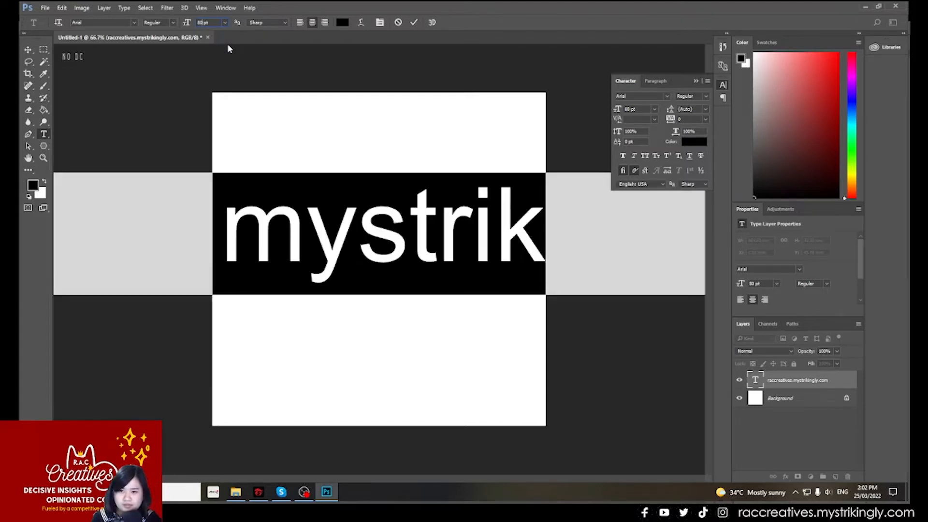
key(BackSpace)
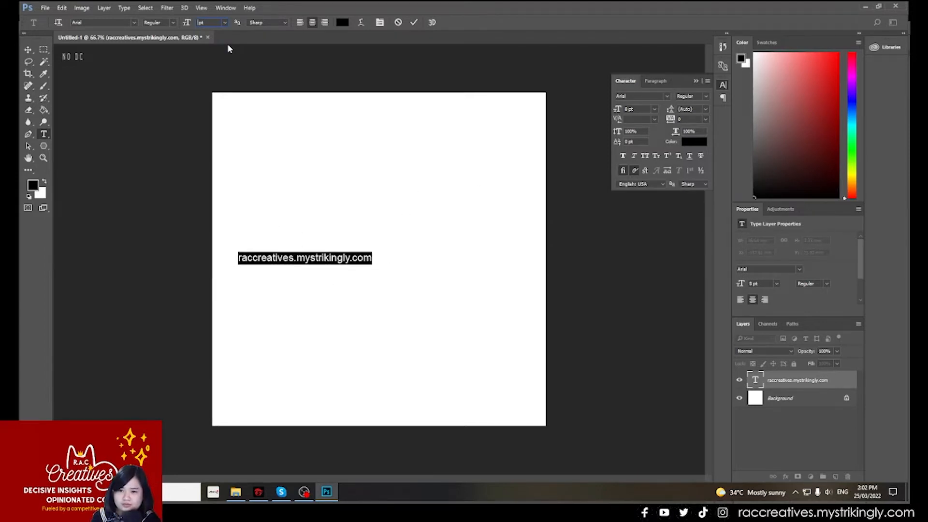
text(25)
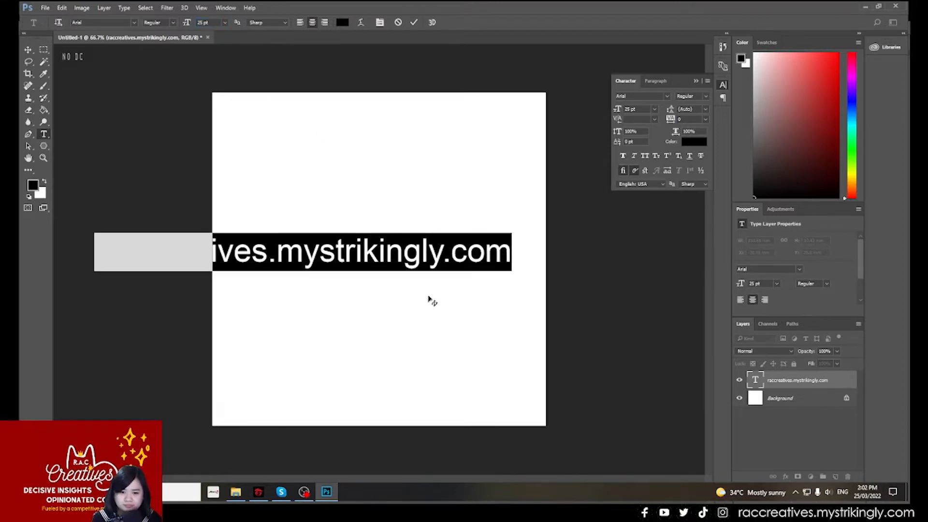
- Move the oversized website text so that it is roughly centred across the canvas
drag(404, 252, 465, 248)
click(419, 251)
drag(333, 208, 415, 220)
- Select the entire website text and set its font size to 16 pt
double_click(390, 251)
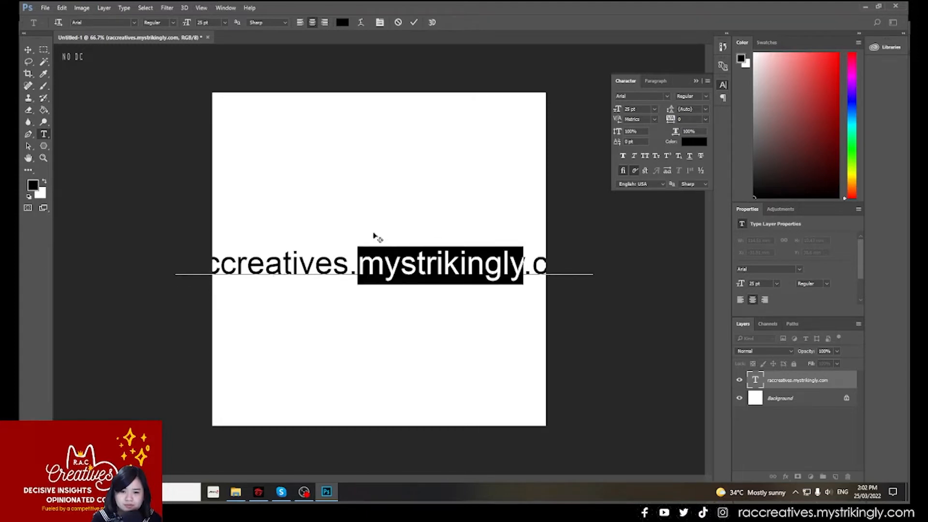
key(Left)
drag(486, 265, 213, 265)
click(256, 265)
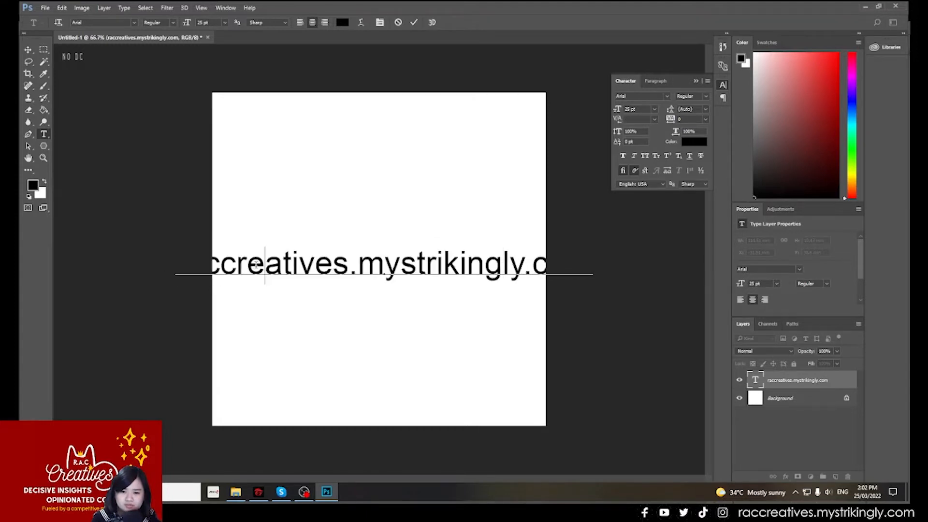
key(ctrl+a)
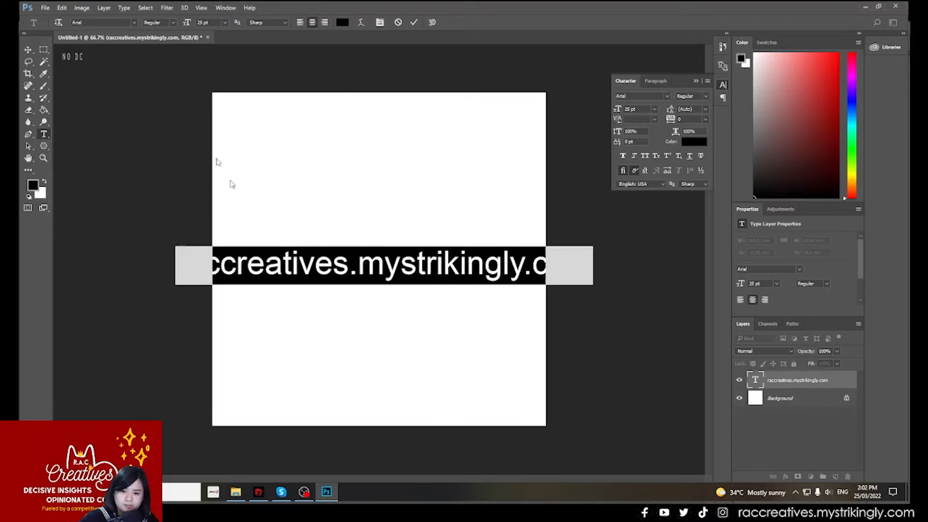
click(225, 22)
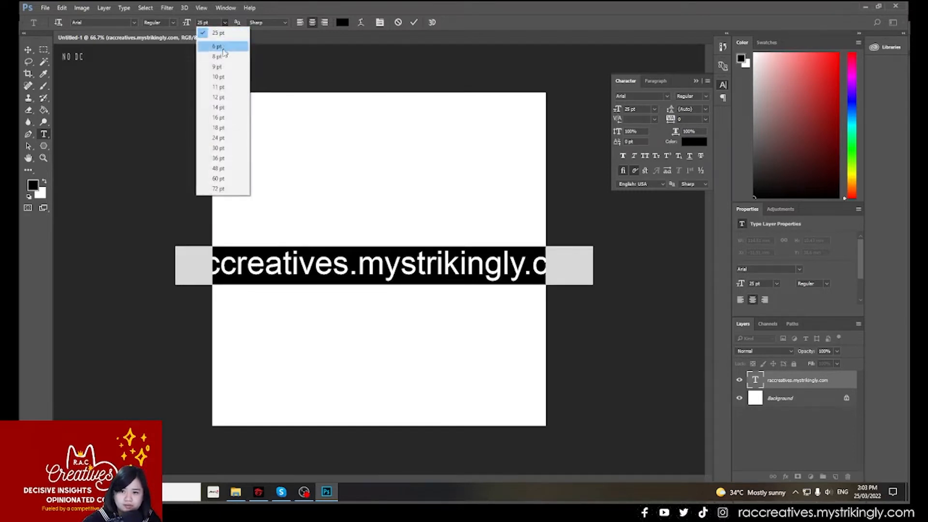
click(223, 118)
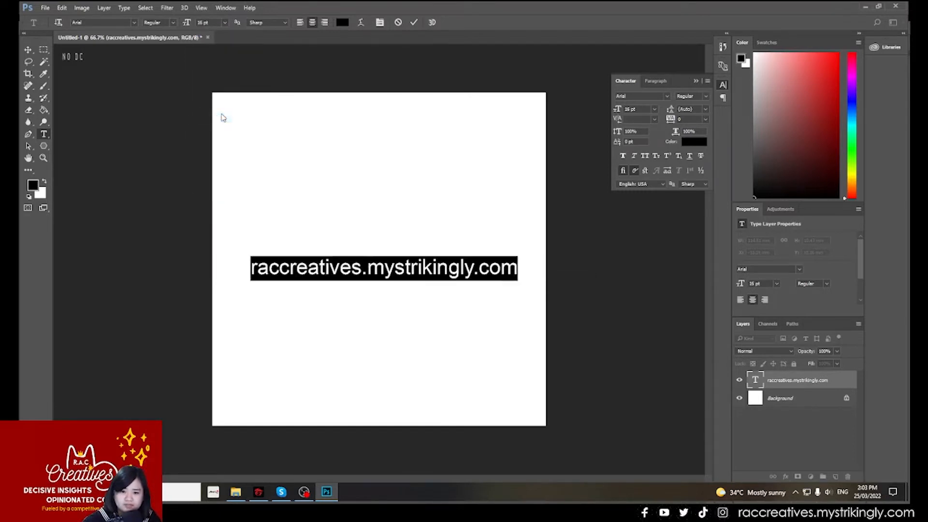
- Try left and centre alignment, set the text to right alignment, and move it back inside the canvas
click(299, 23)
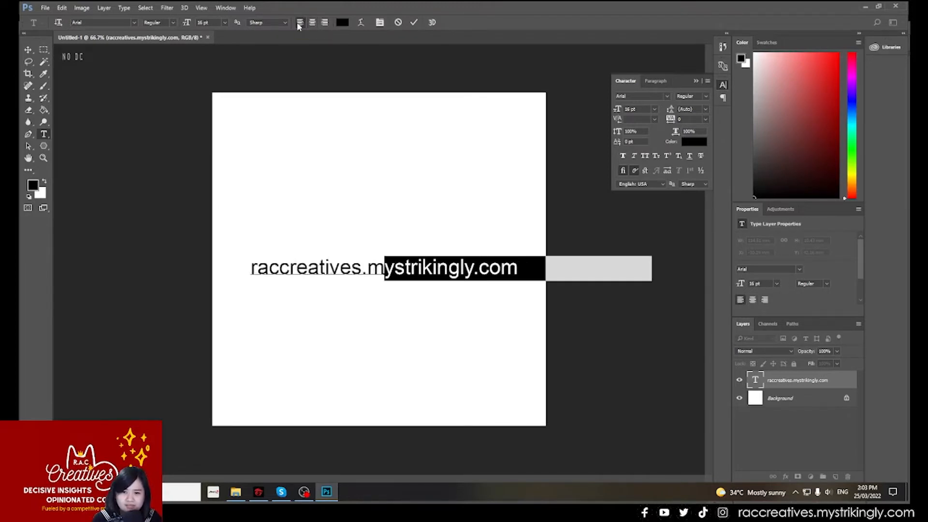
click(312, 23)
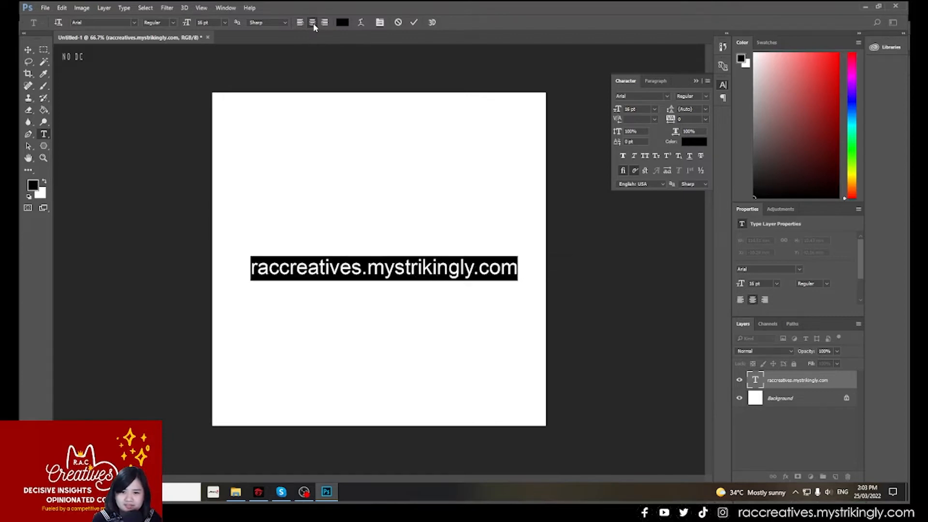
click(326, 23)
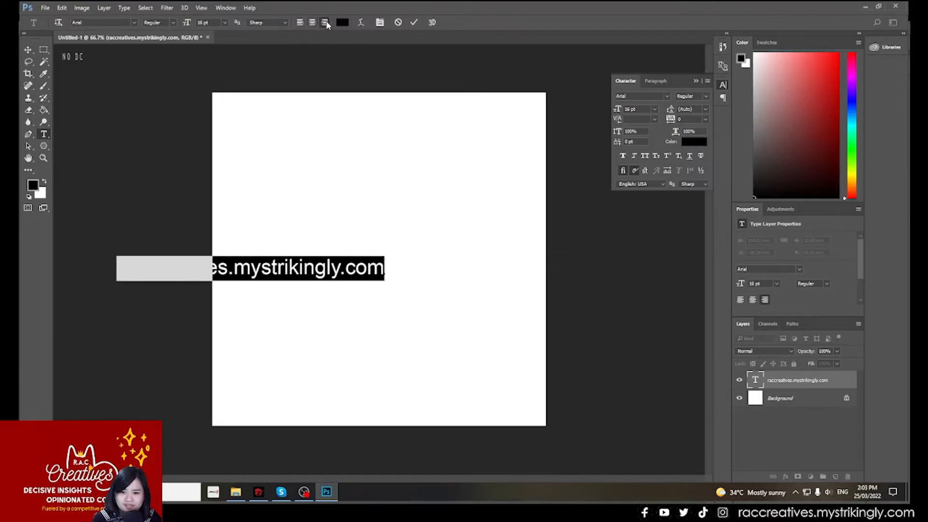
drag(294, 240, 408, 231)
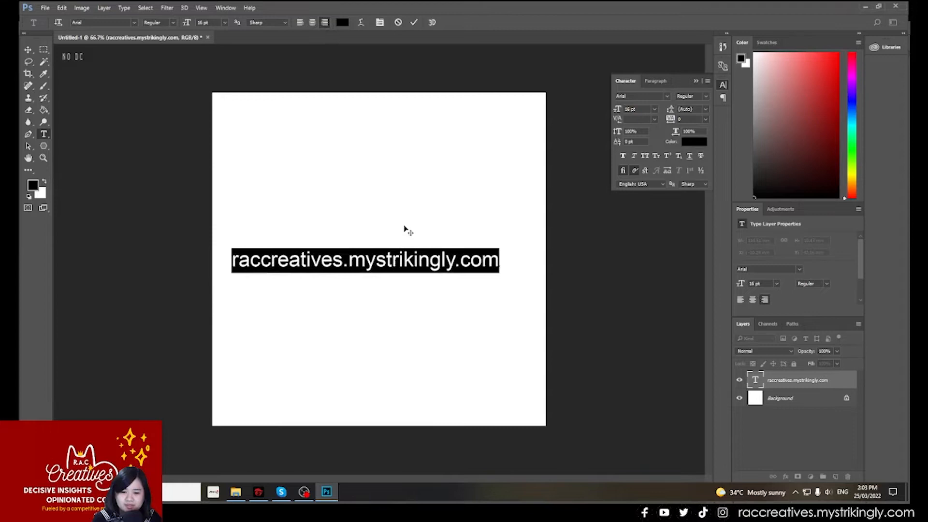
- Try pure red (ff0000) as the colour of the website text, and return it to black (000000)
click(342, 22)
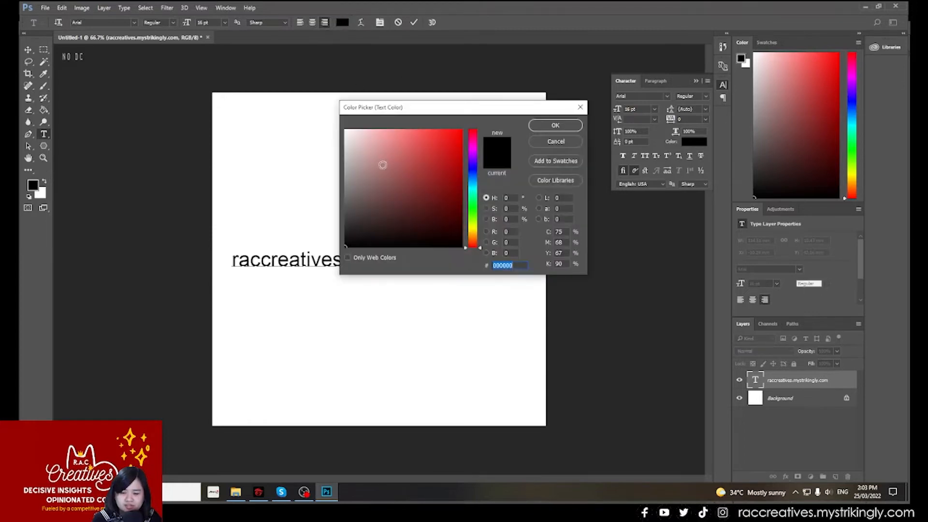
click(581, 107)
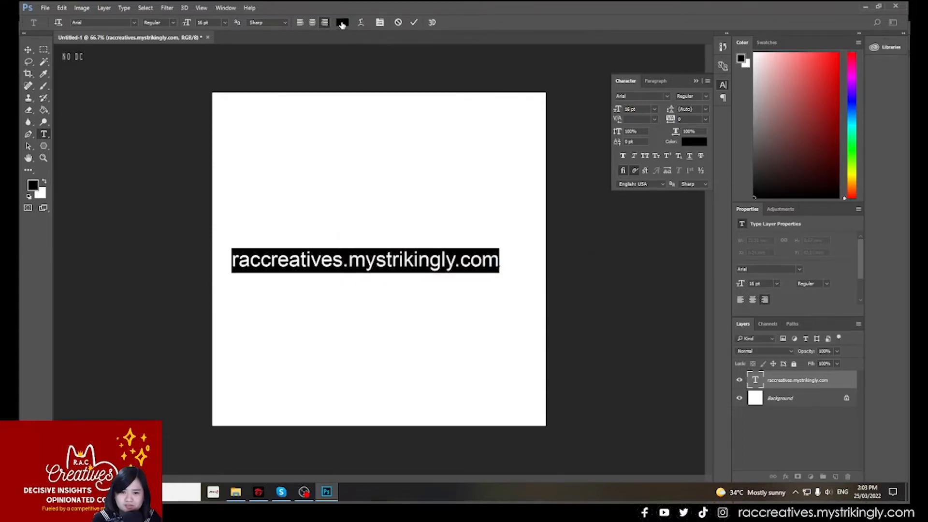
click(342, 22)
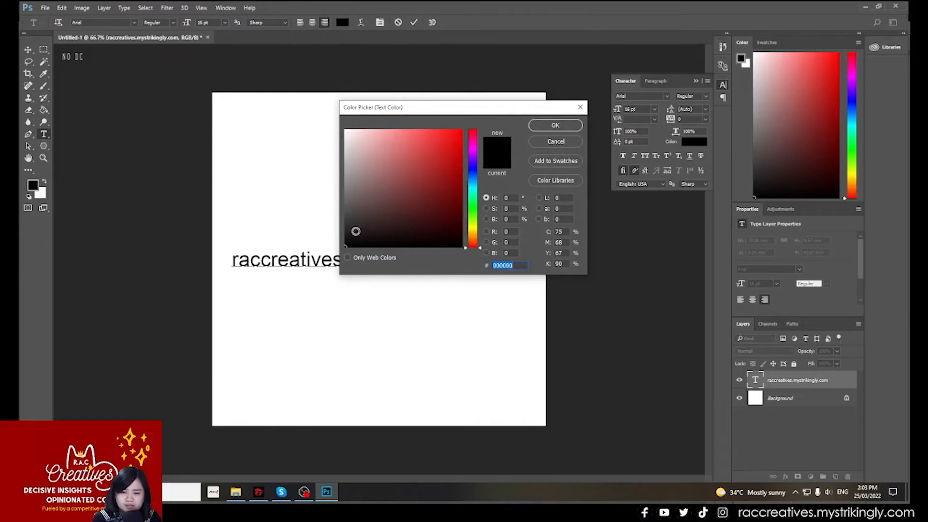
click(386, 190)
click(449, 157)
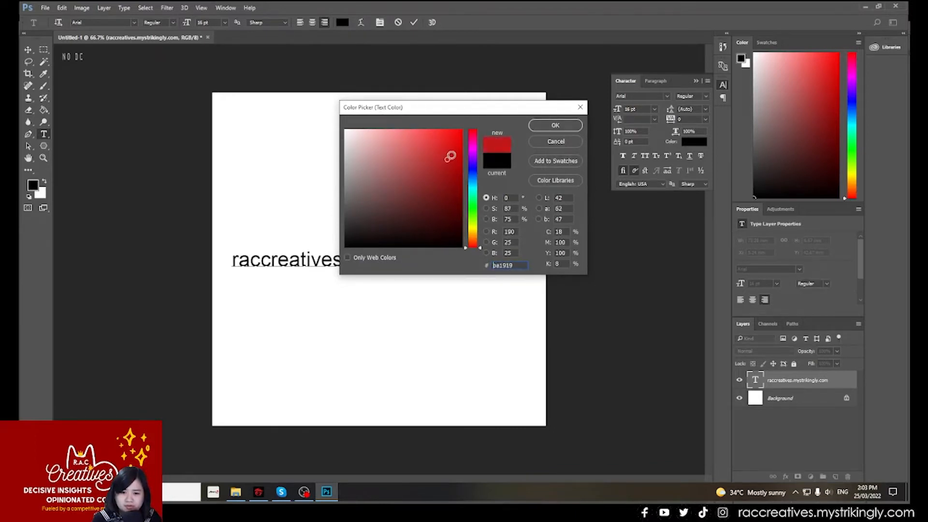
mouse_move(450, 156)
mouse_down()
mouse_move(439, 130)
mouse_move(376, 132)
mouse_move(357, 150)
mouse_move(434, 223)
mouse_move(406, 173)
mouse_move(430, 153)
mouse_move(422, 178)
mouse_move(386, 195)
mouse_move(355, 130)
mouse_move(459, 174)
mouse_move(382, 167)
mouse_move(424, 134)
mouse_move(462, 130)
mouse_up()
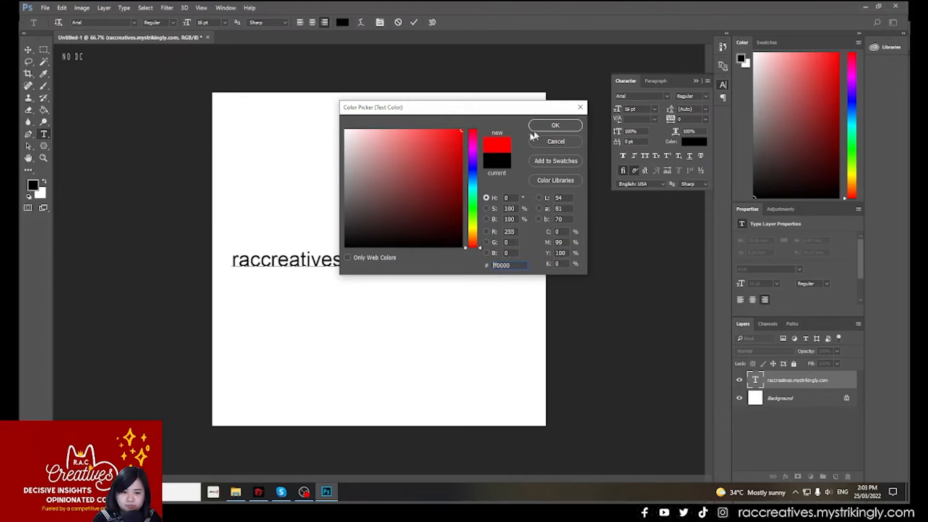
drag(401, 158, 345, 247)
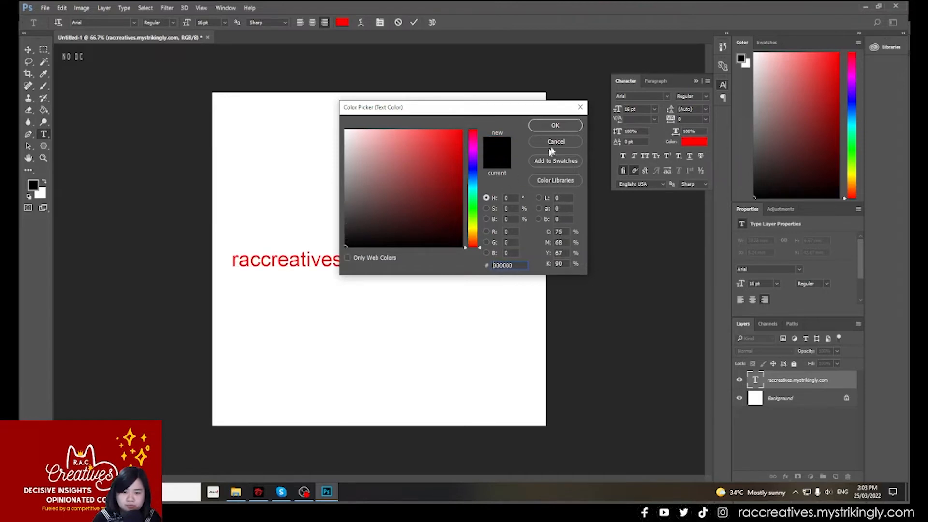
click(555, 125)
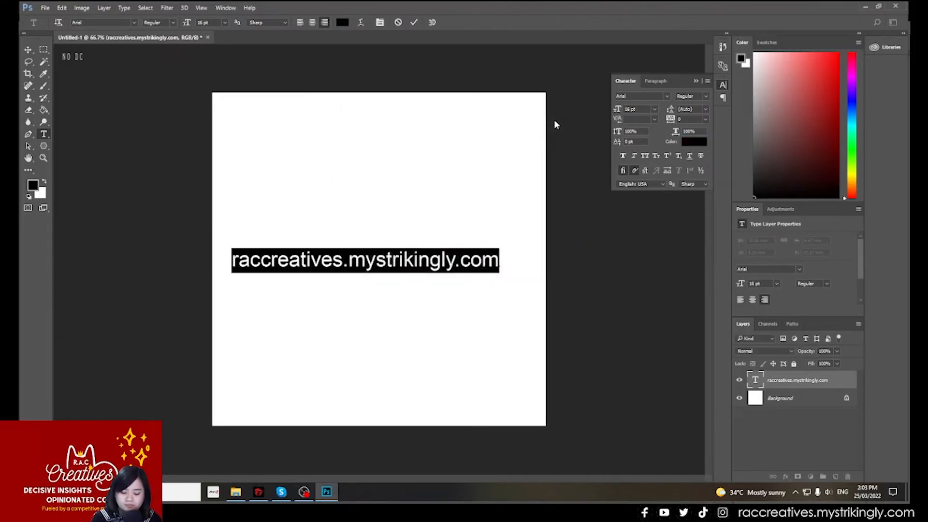
- Reduce the font size of the selected website text to 15 pt and deselect the text
click(379, 23)
click(380, 23)
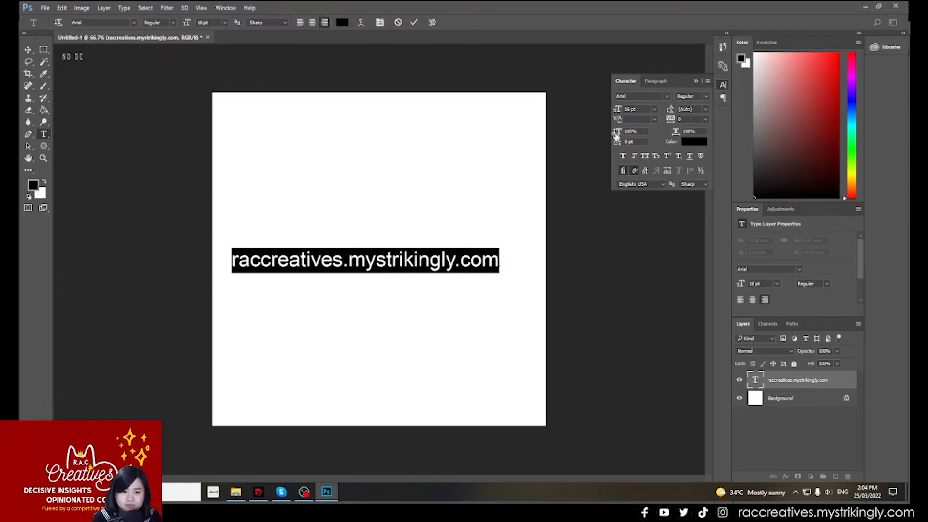
mouse_move(619, 111)
mouse_down()
mouse_move(631, 112)
mouse_move(617, 113)
mouse_up()
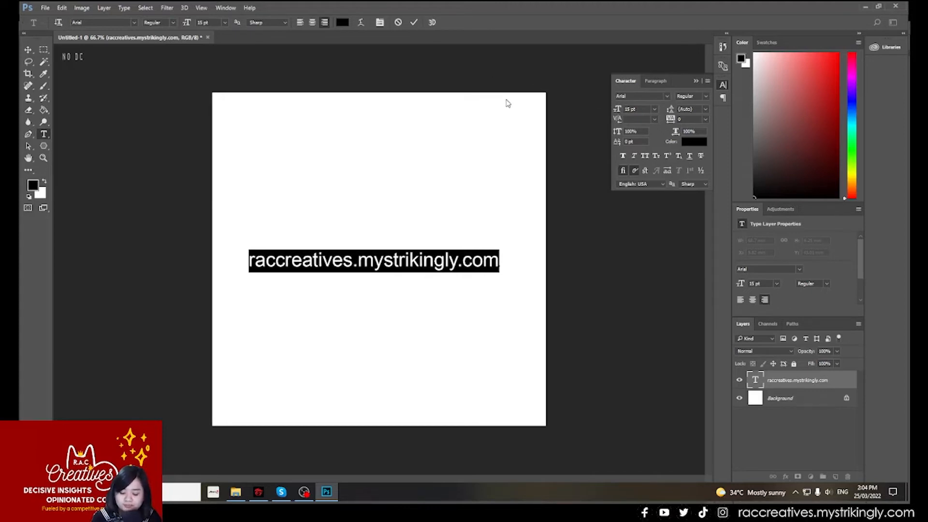
click(436, 261)
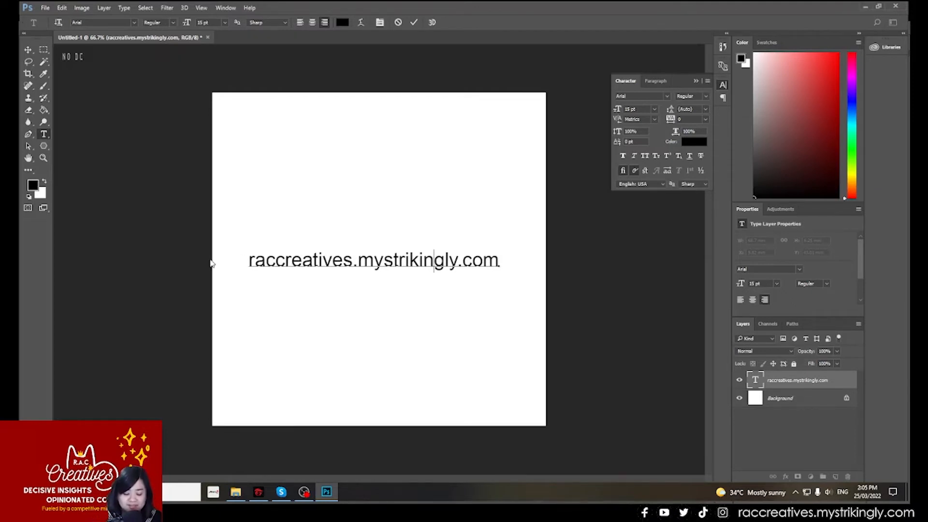
- Draw a circular path about 357 by 359 px above the website text with the Ellipse tool
click(43, 151)
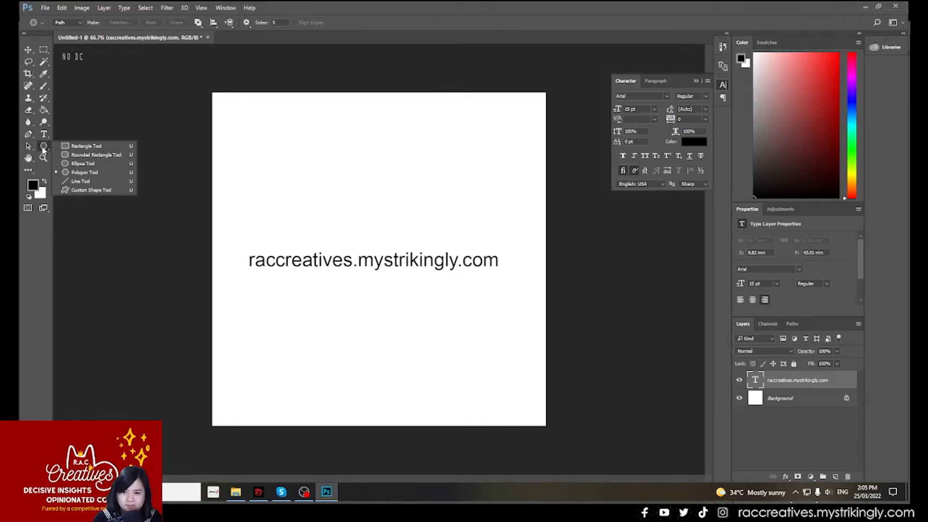
click(97, 163)
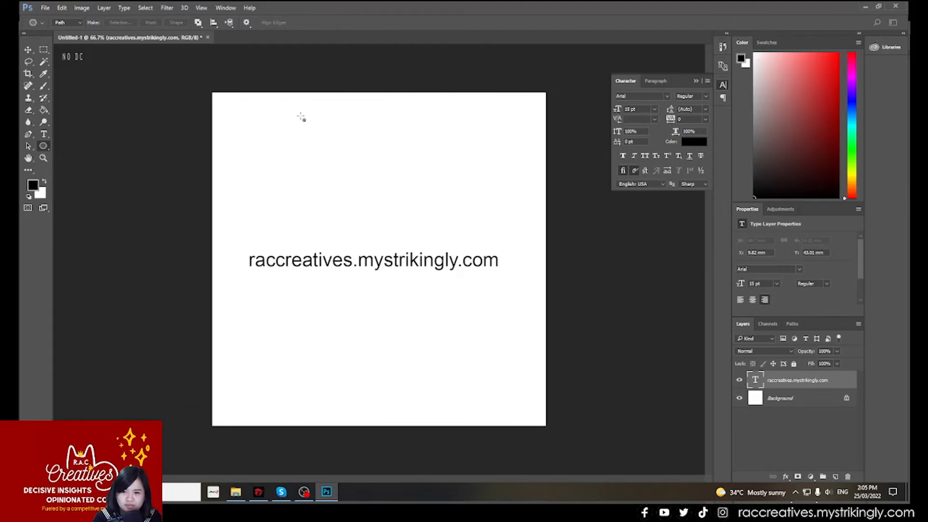
click(45, 147)
drag(299, 129, 409, 240)
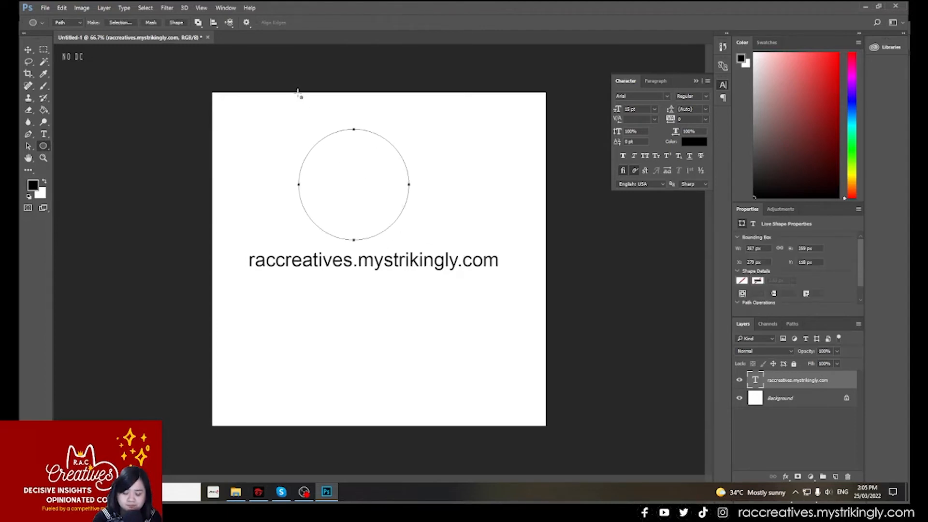
- Add the text "raccreatives" along the circular path, starting from the circle's left side, and commit it
click(46, 134)
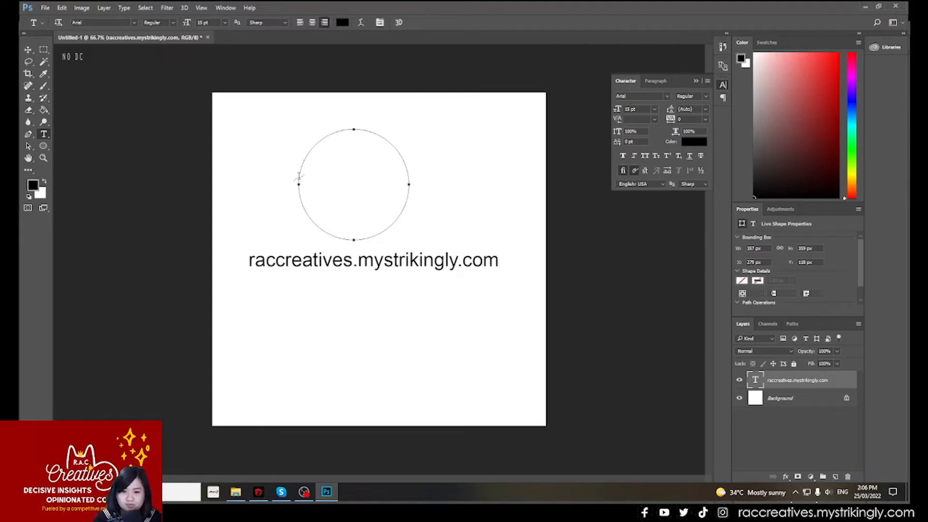
click(300, 177)
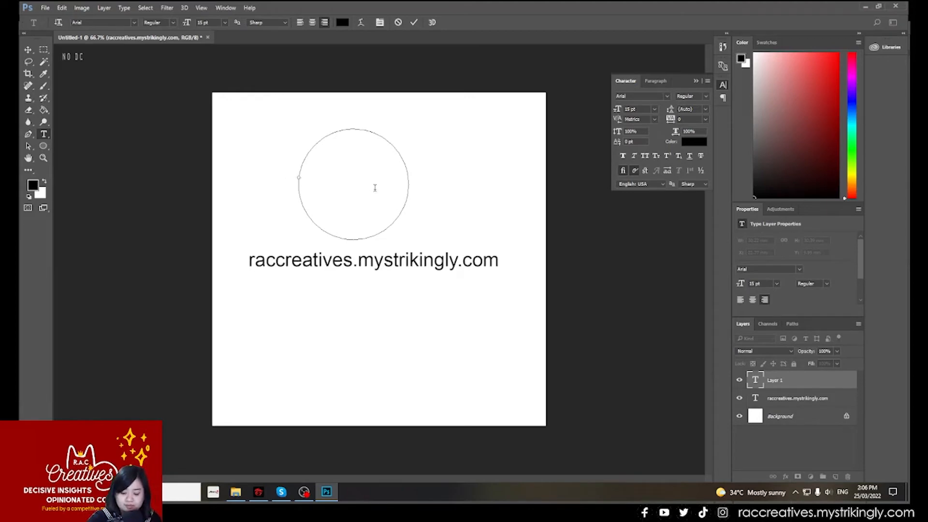
text(rac)
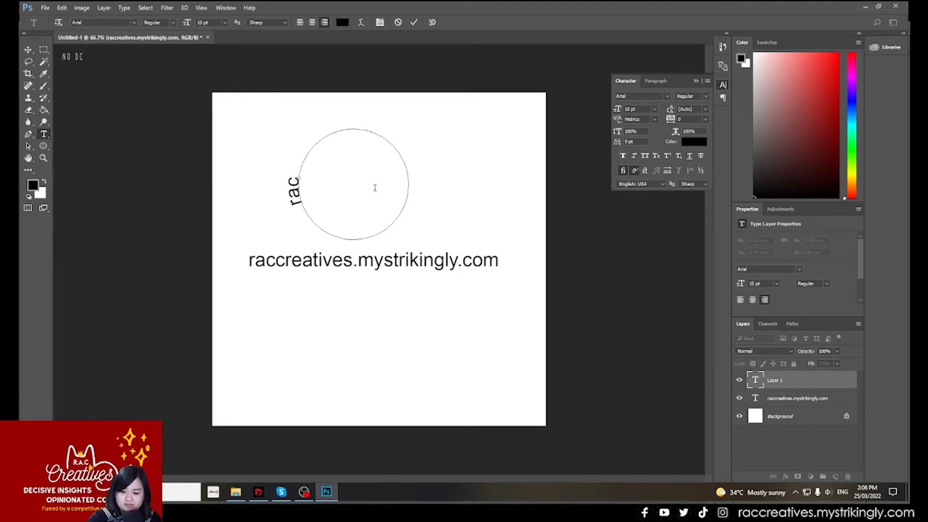
text(cre)
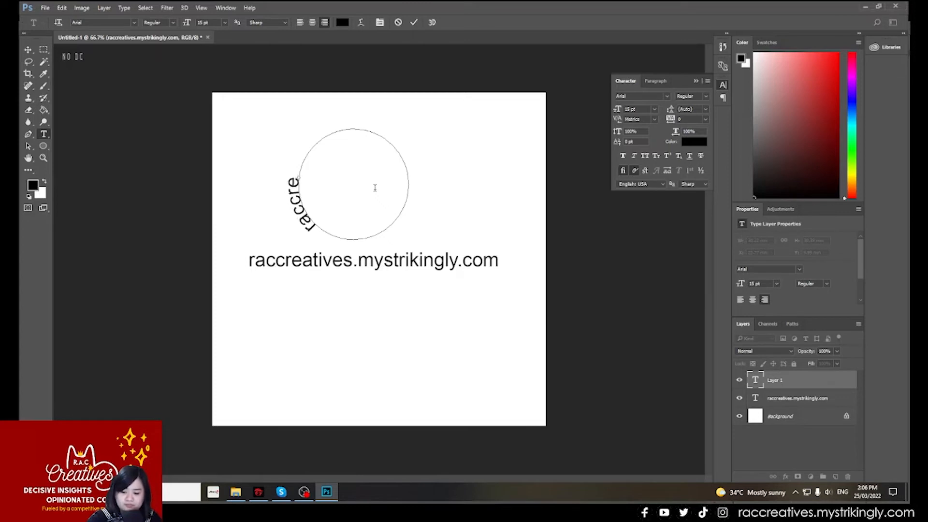
text(atives)
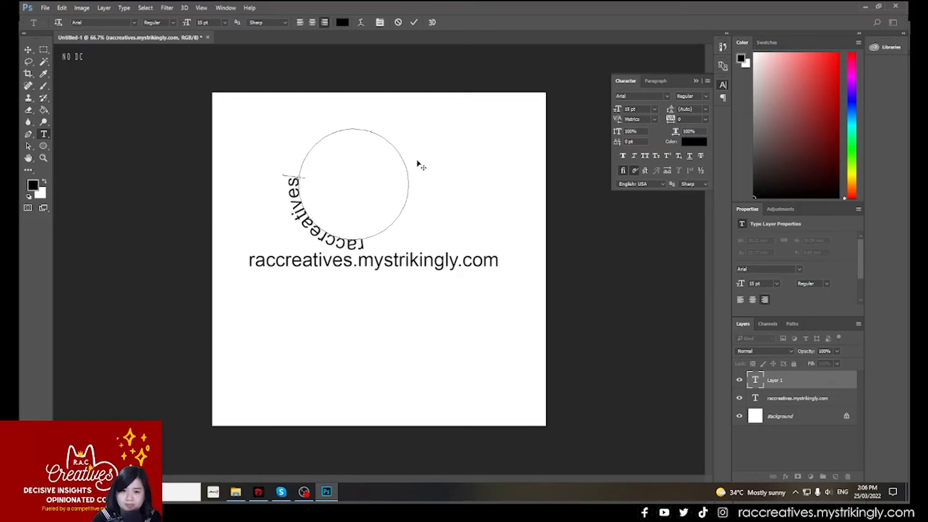
click(414, 22)
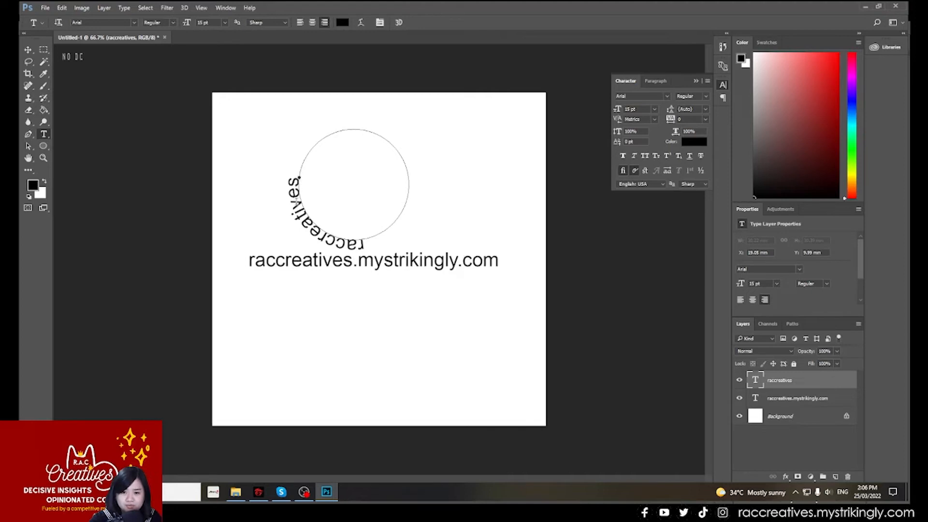
- Shift the "raccreatives" text along the circular path and flip it to the inside of the circle's lower right arc
double_click(295, 198)
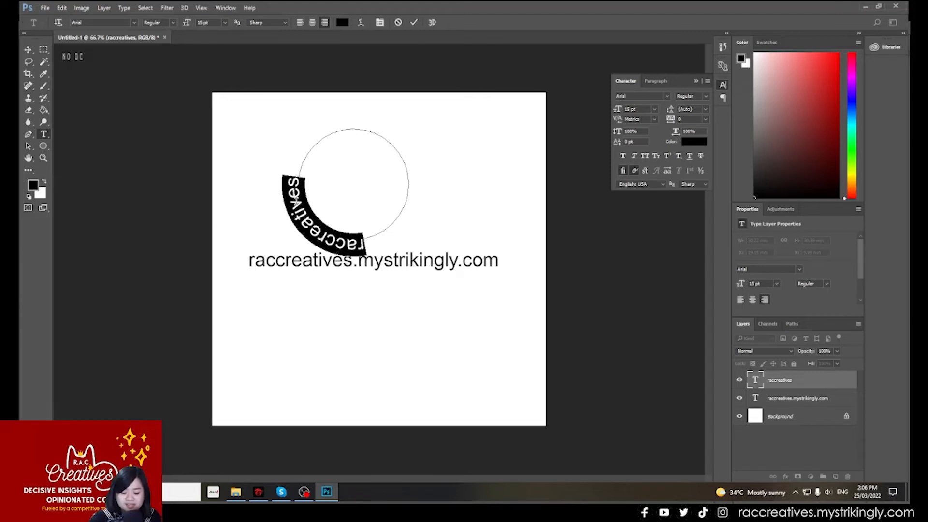
key(ctrl)
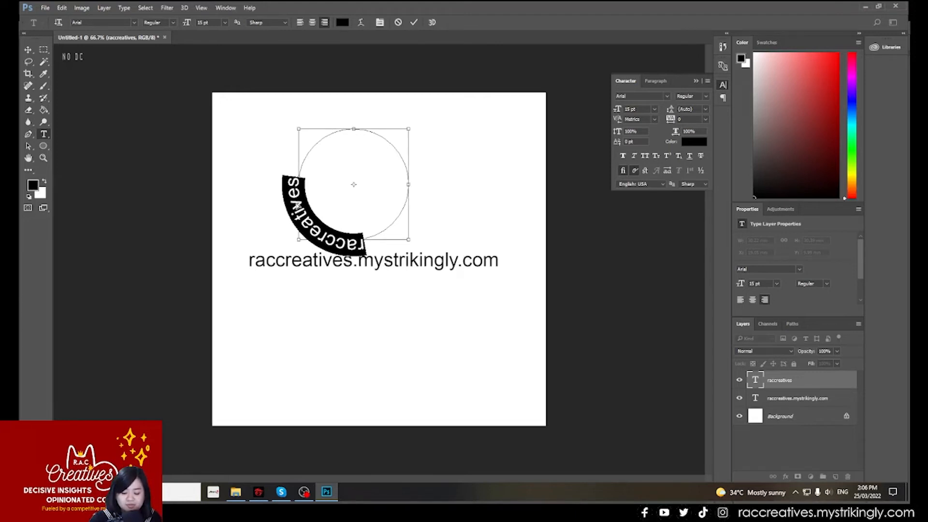
click(301, 180)
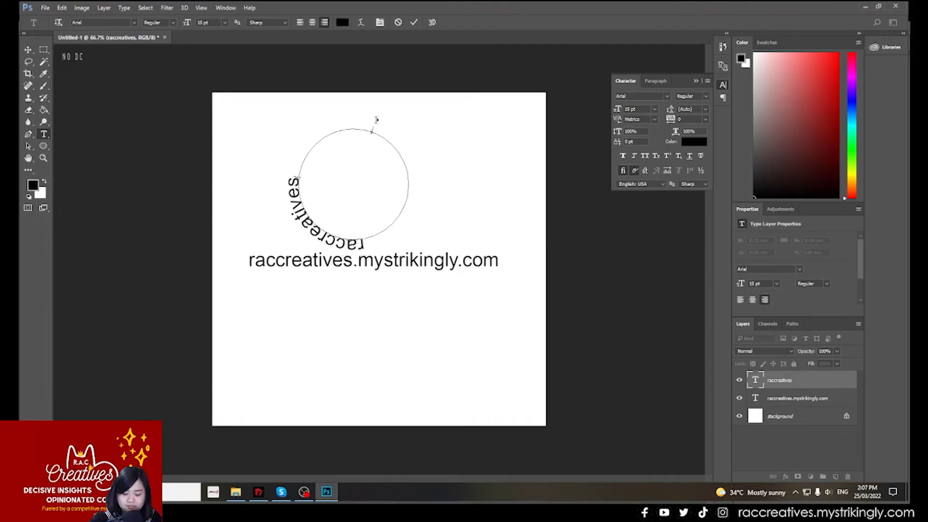
mouse_move(370, 130)
mouse_down()
mouse_move(357, 172)
mouse_move(408, 133)
mouse_up()
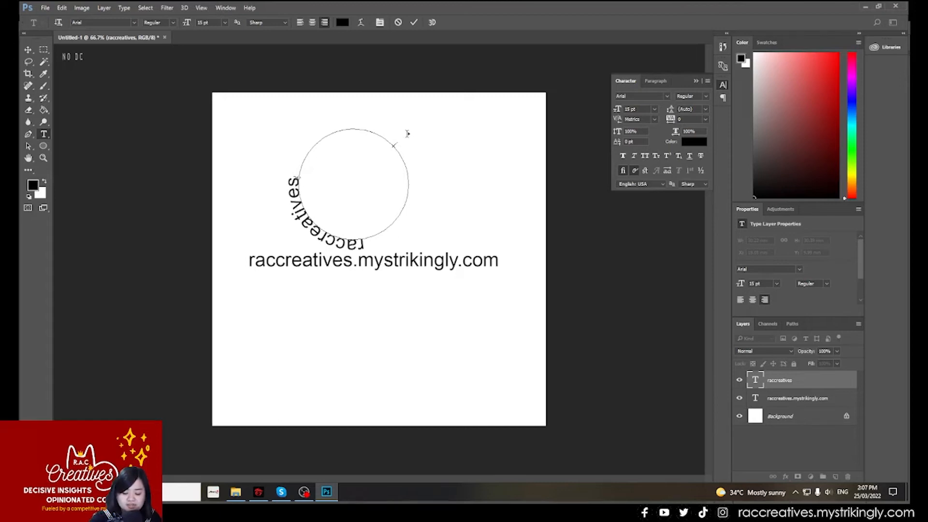
mouse_move(408, 133)
mouse_down()
mouse_move(342, 183)
mouse_move(361, 186)
mouse_up()
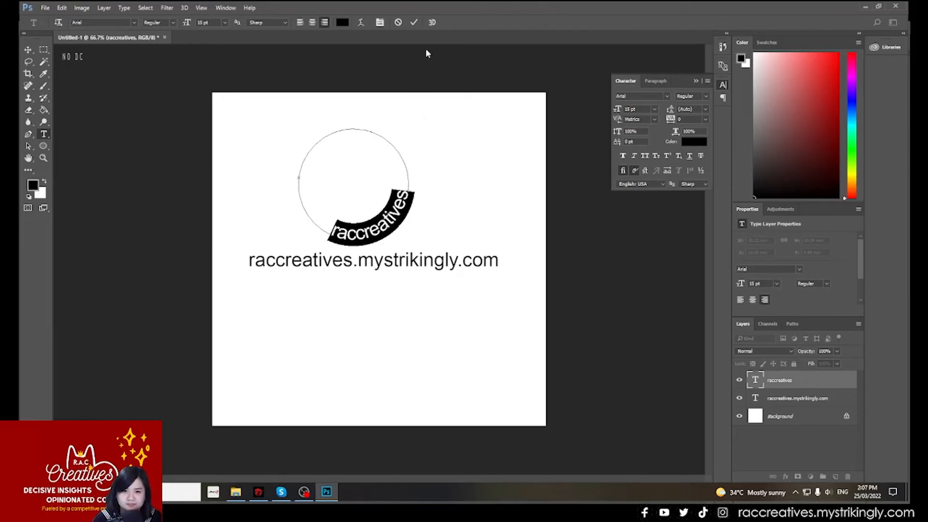
click(414, 23)
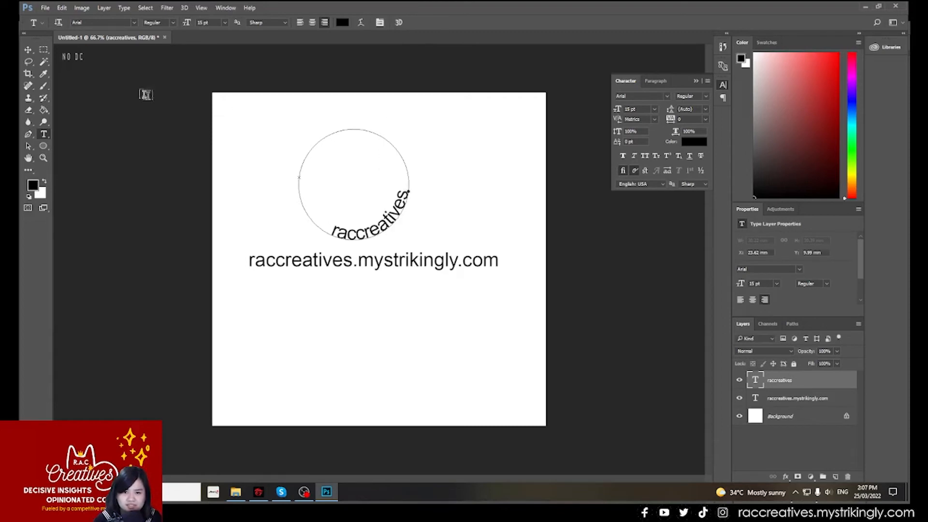
- Move the curved "raccreatives" text to the upper right area of the canvas
click(29, 50)
drag(386, 201, 470, 172)
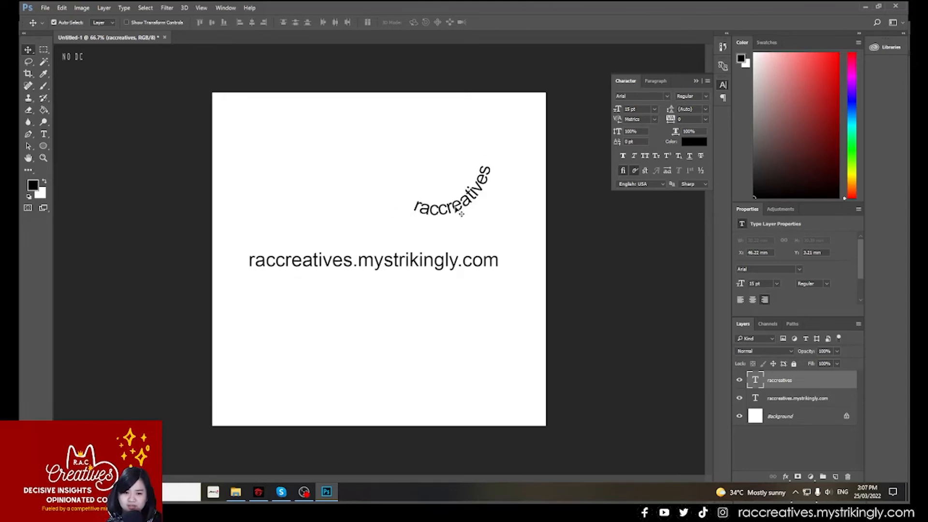
drag(457, 207, 474, 202)
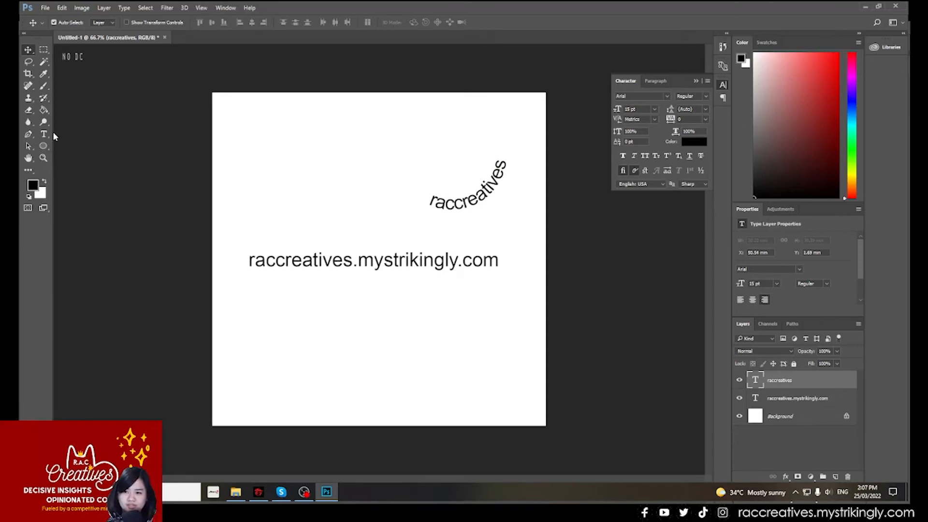
- Draw a wavy open path with the Pen tool across the canvas below the website text
click(28, 136)
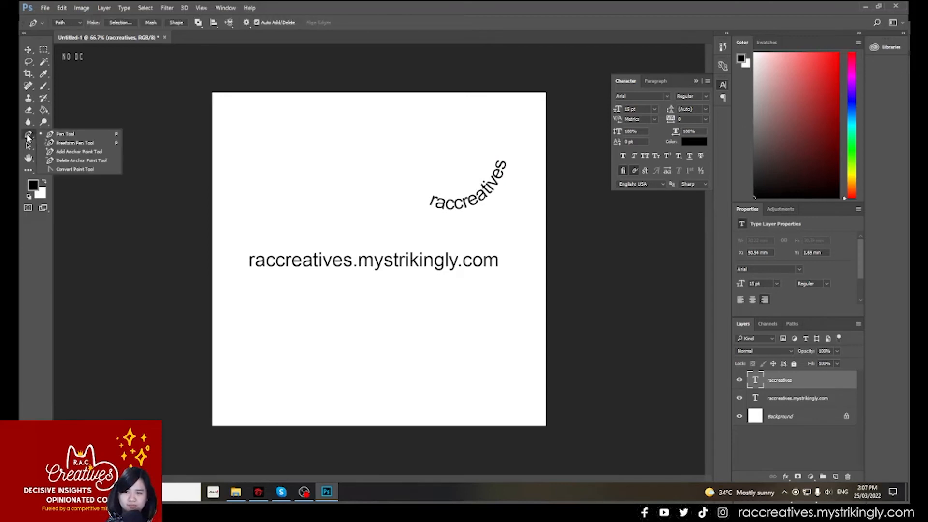
click(71, 136)
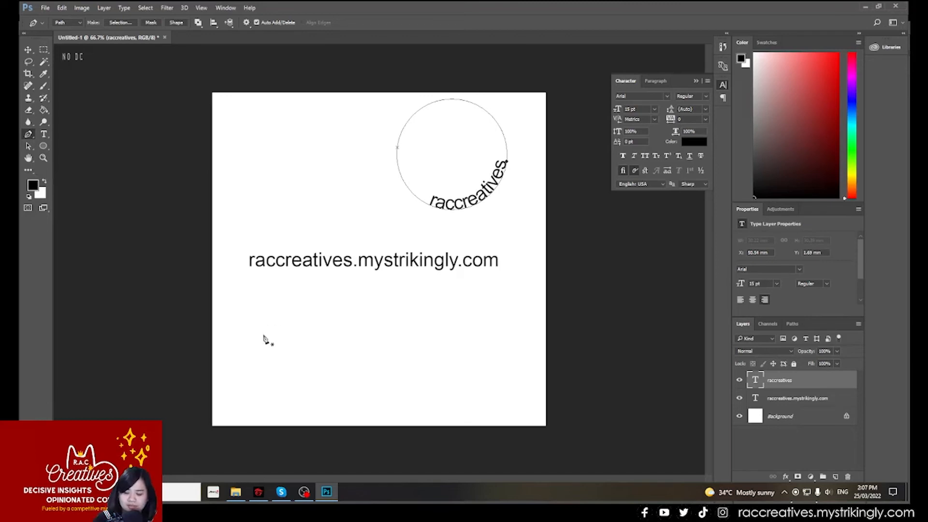
click(232, 346)
drag(297, 318, 338, 338)
drag(389, 356, 496, 310)
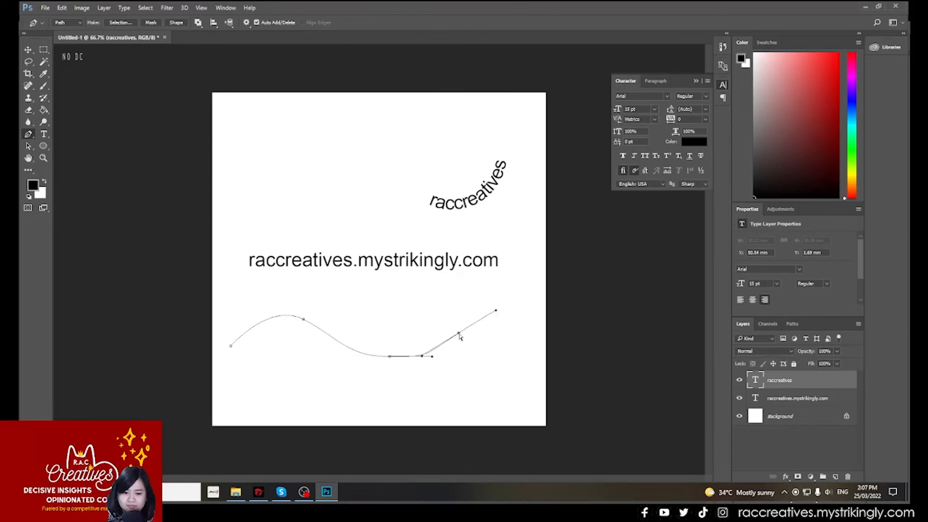
drag(460, 337, 484, 329)
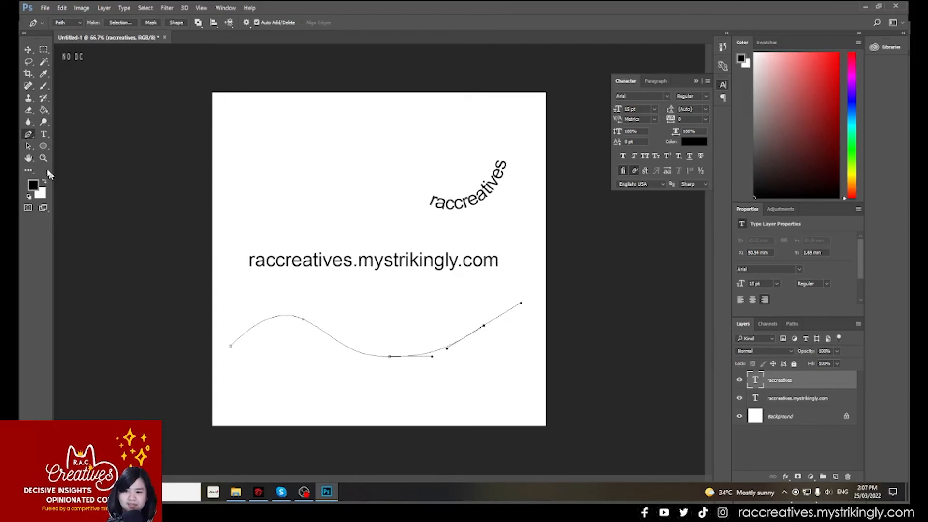
- Add the text "raccreatives" along the wavy path from near its left end, flipping it to the underside of the path
click(45, 135)
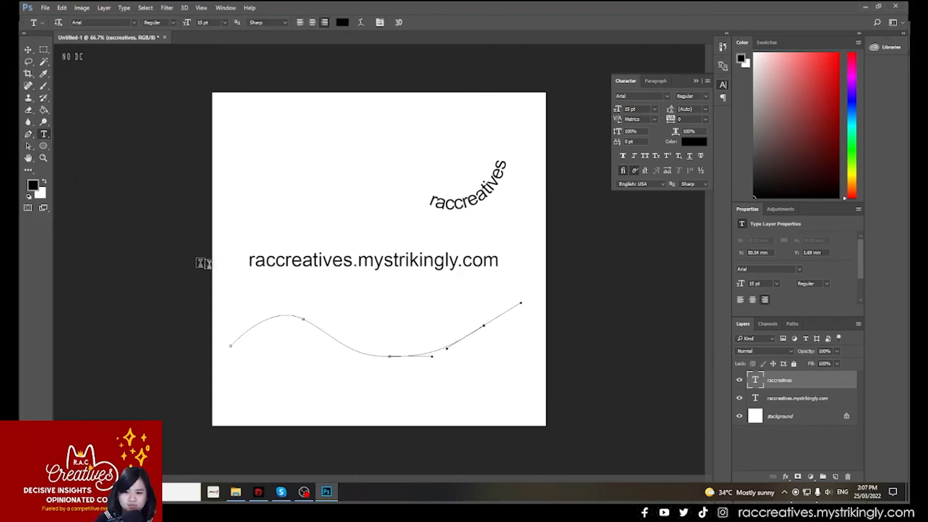
click(245, 333)
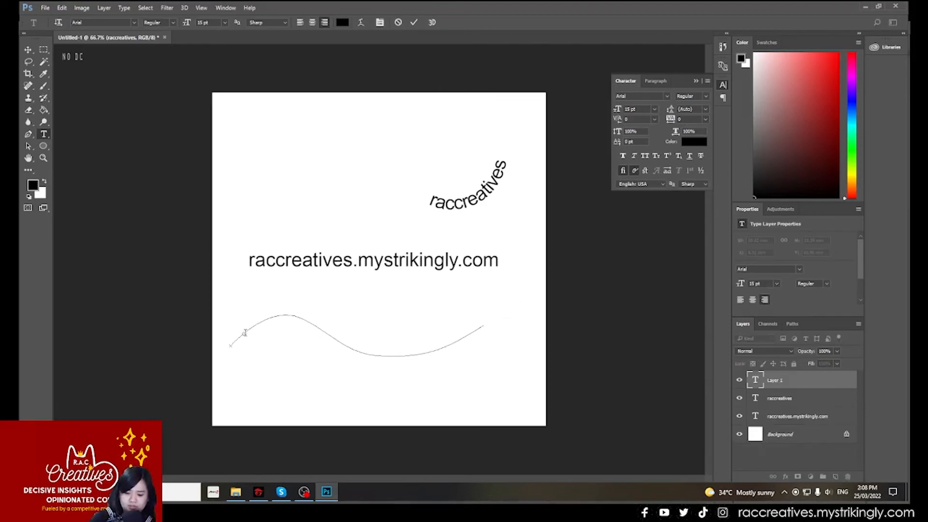
text(ra)
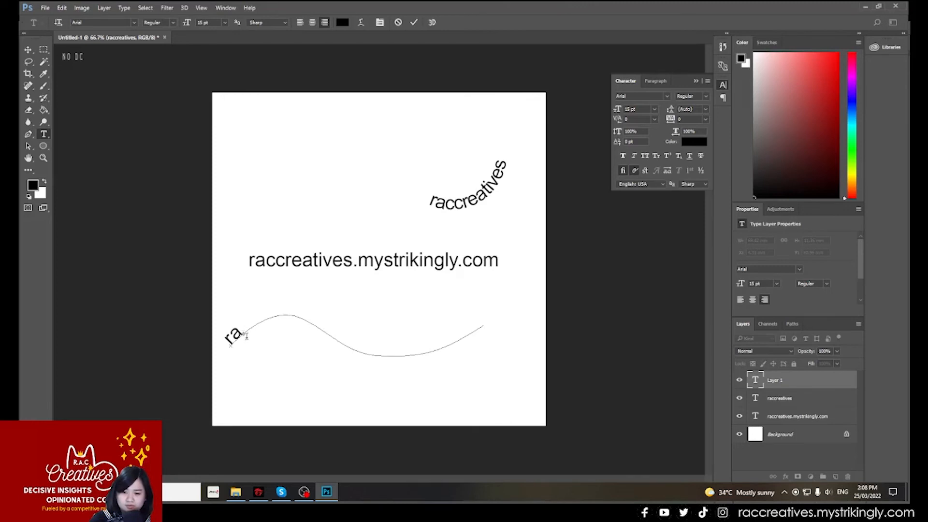
key(ctrl)
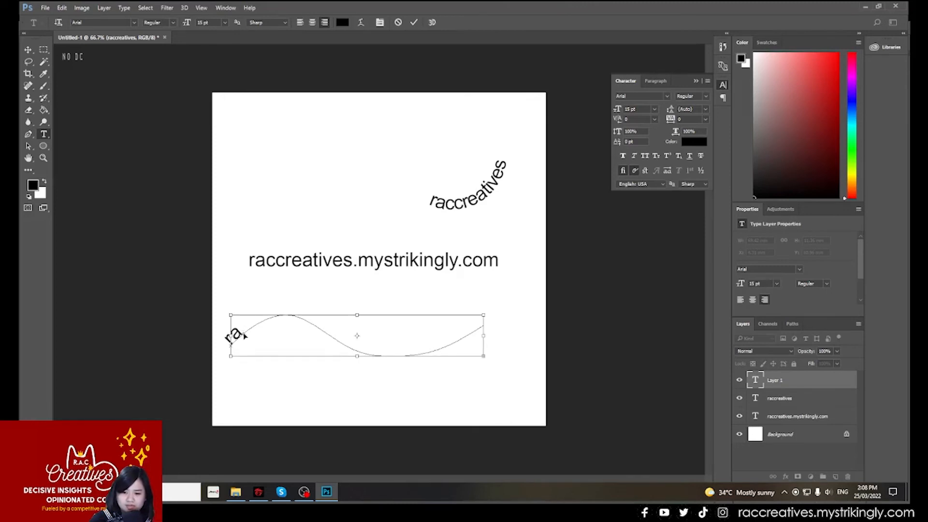
mouse_move(245, 335)
mouse_down()
mouse_move(321, 328)
mouse_move(281, 324)
mouse_up()
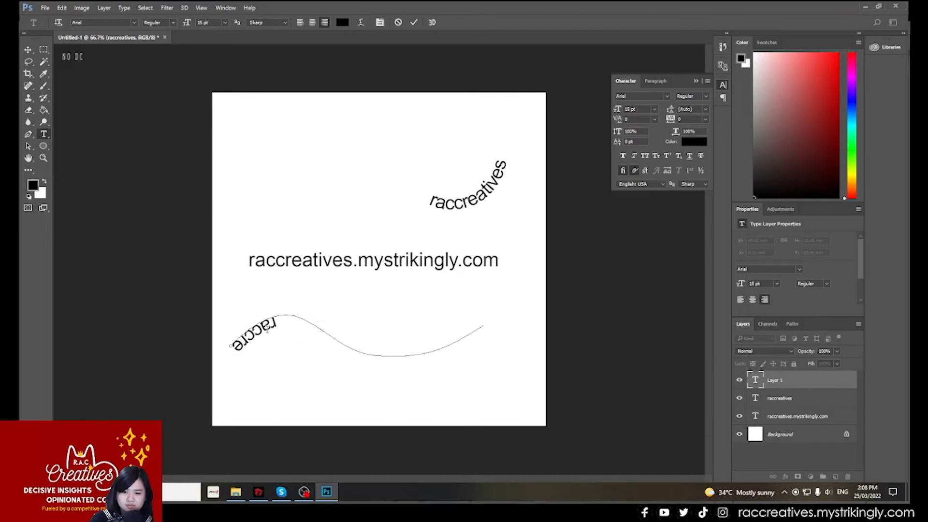
text(at)
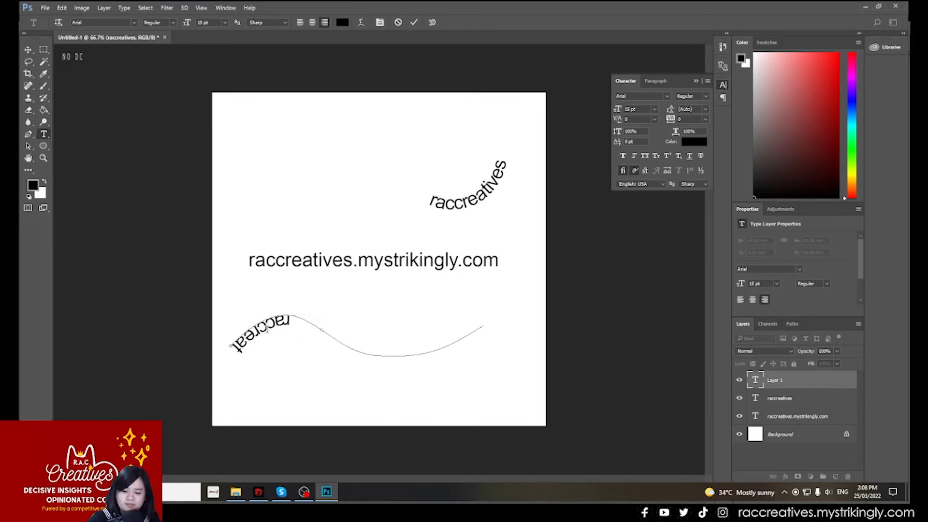
text(ives)
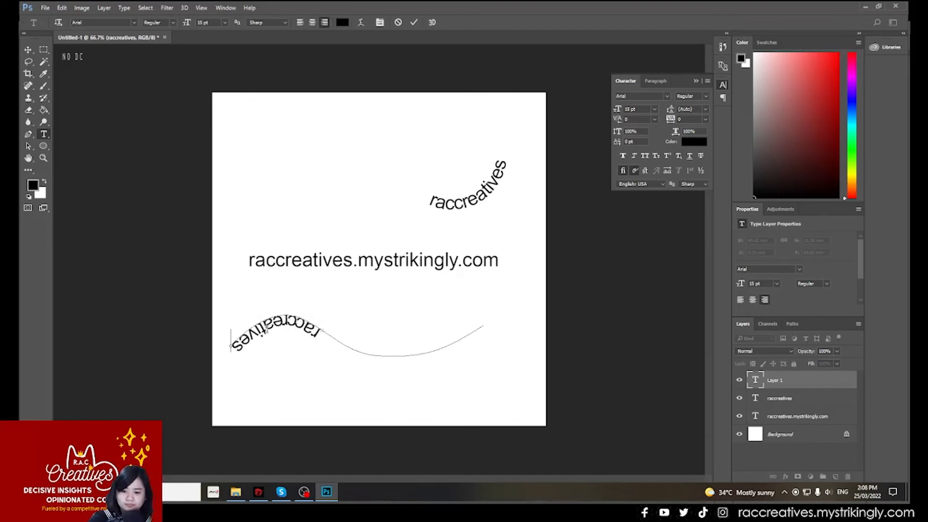
- Turn the wavy "raccreatives" text upright, place it directly left of the curved text, and shift the website text slightly upward
drag(319, 332, 408, 186)
click(27, 49)
click(372, 261)
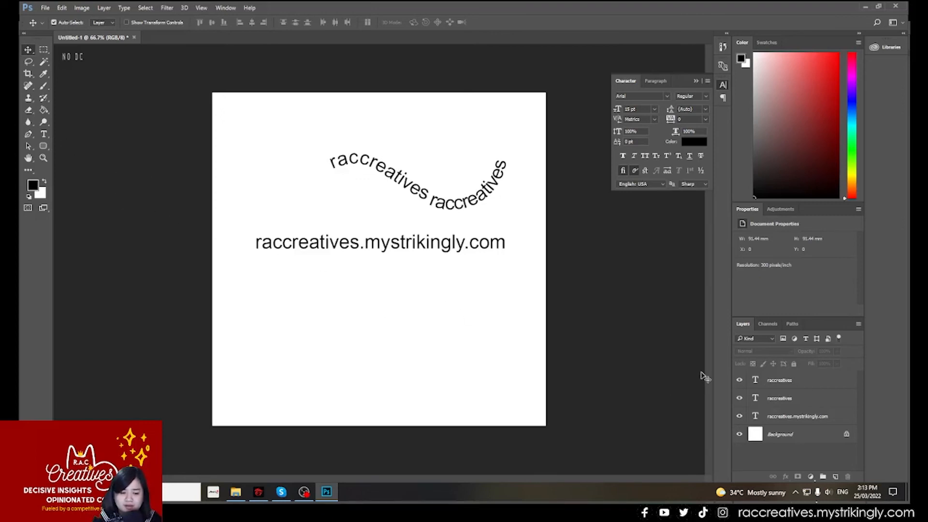
- Add a new layer and draw a closed, rounded irregular path with the Pen tool below the website text
click(835, 477)
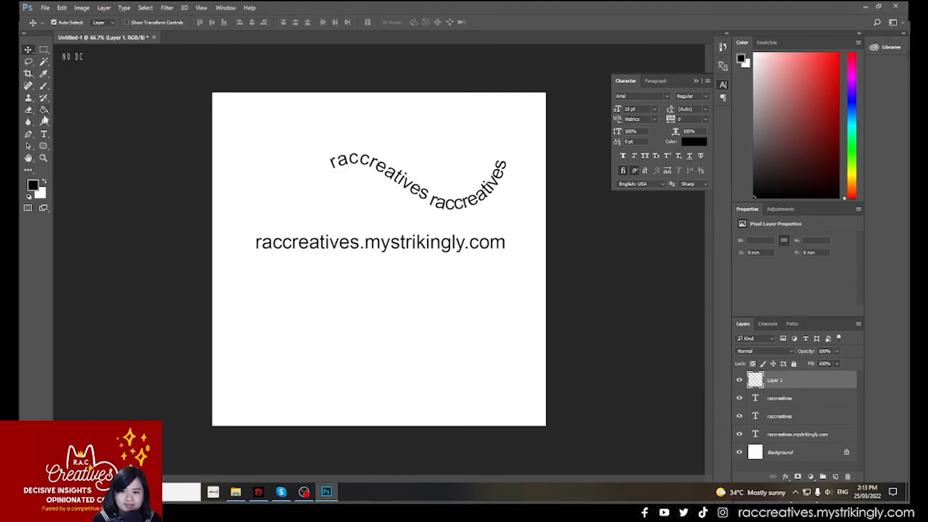
click(27, 135)
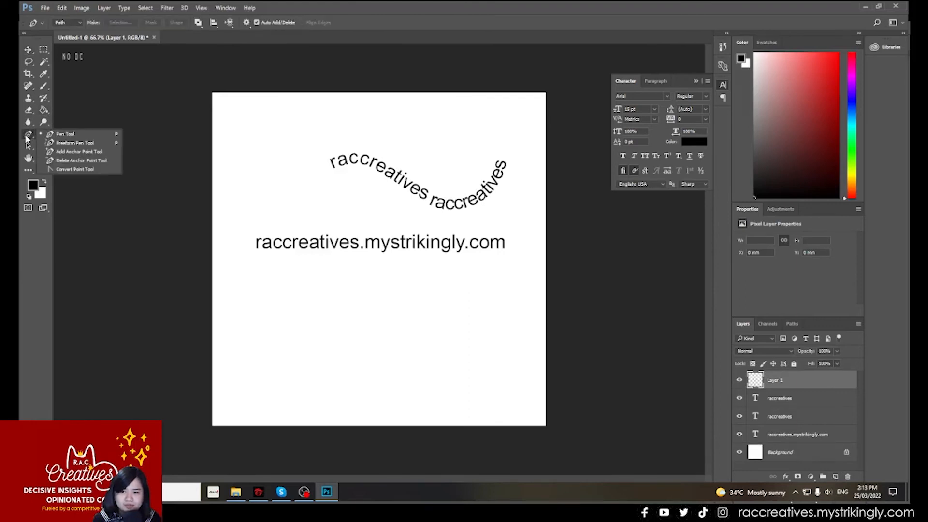
click(68, 135)
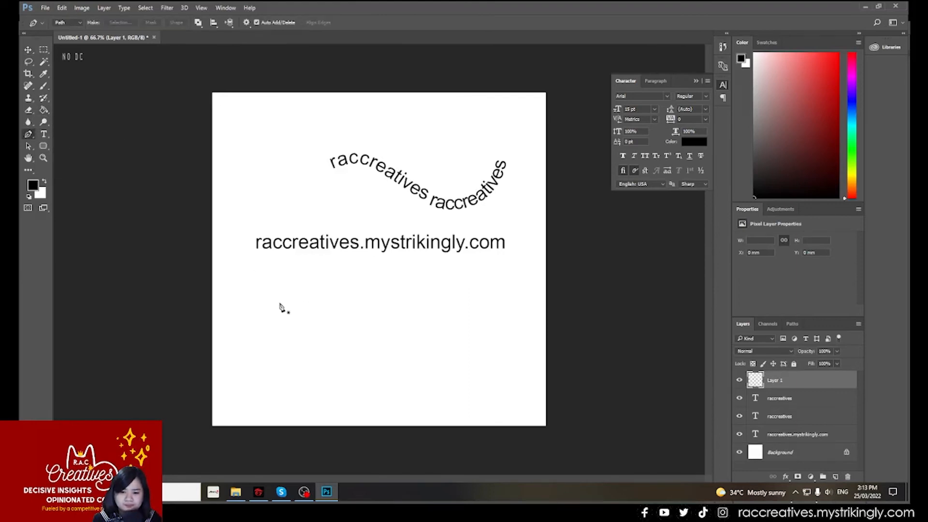
click(262, 310)
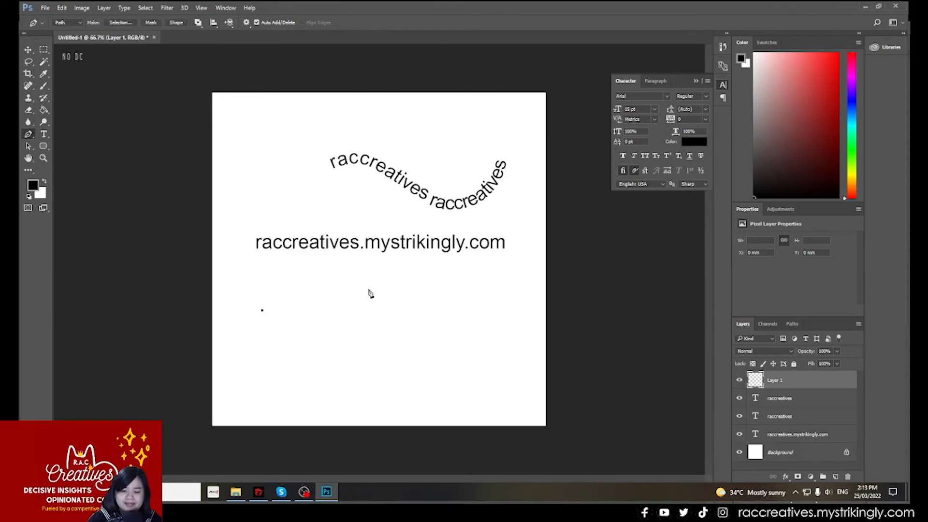
drag(368, 289, 403, 310)
drag(406, 377, 373, 397)
drag(303, 388, 277, 377)
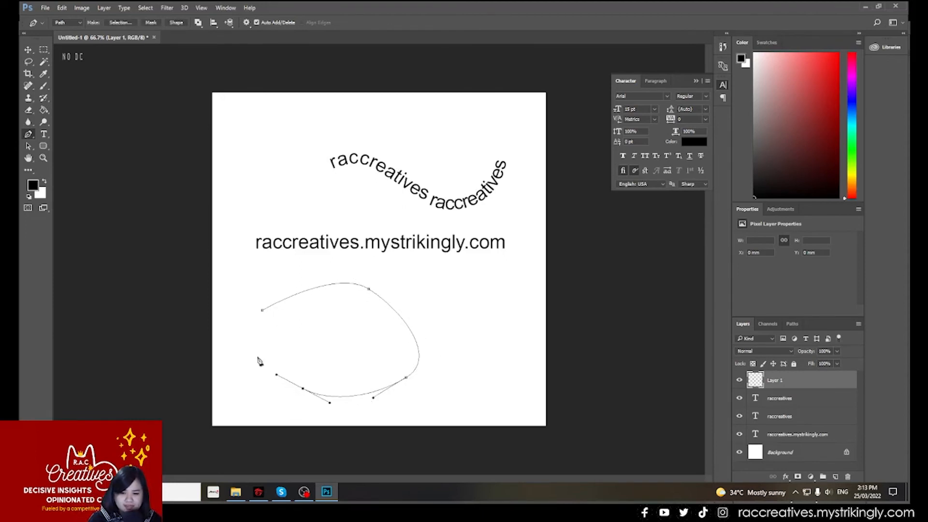
drag(248, 329, 253, 318)
click(263, 312)
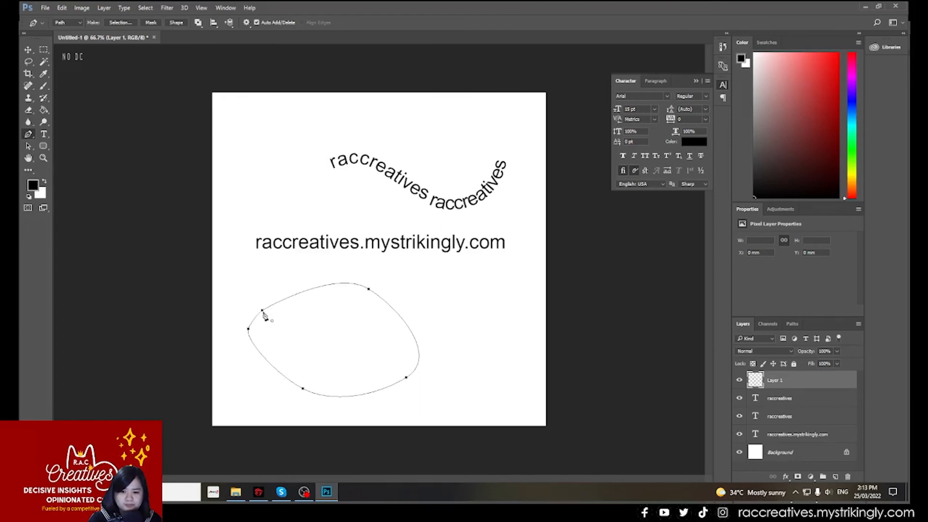
- Stroke the closed path using the Brush with Simulate Pressure enabled
right_click(362, 289)
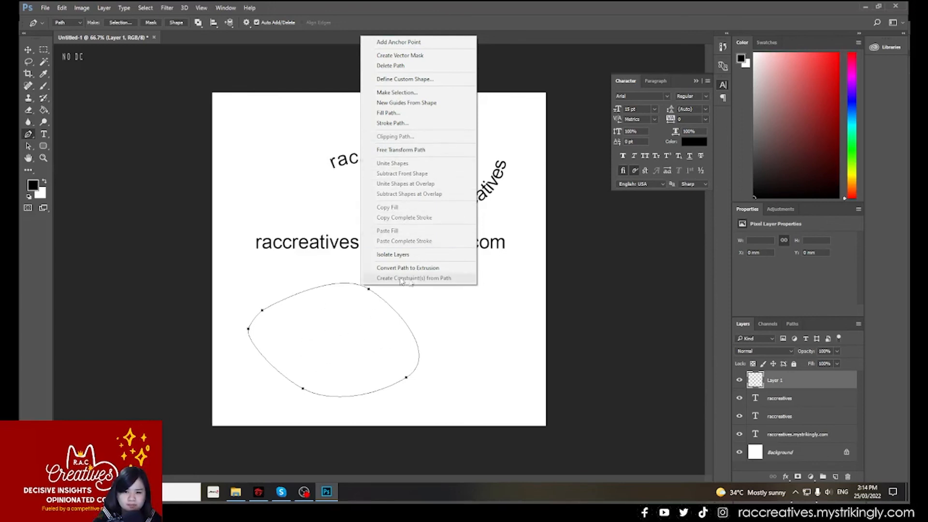
click(419, 124)
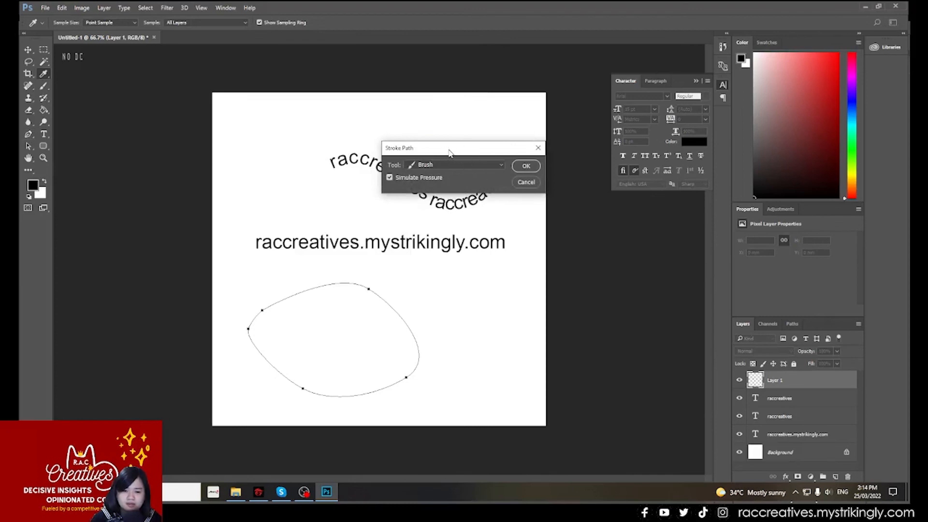
click(503, 166)
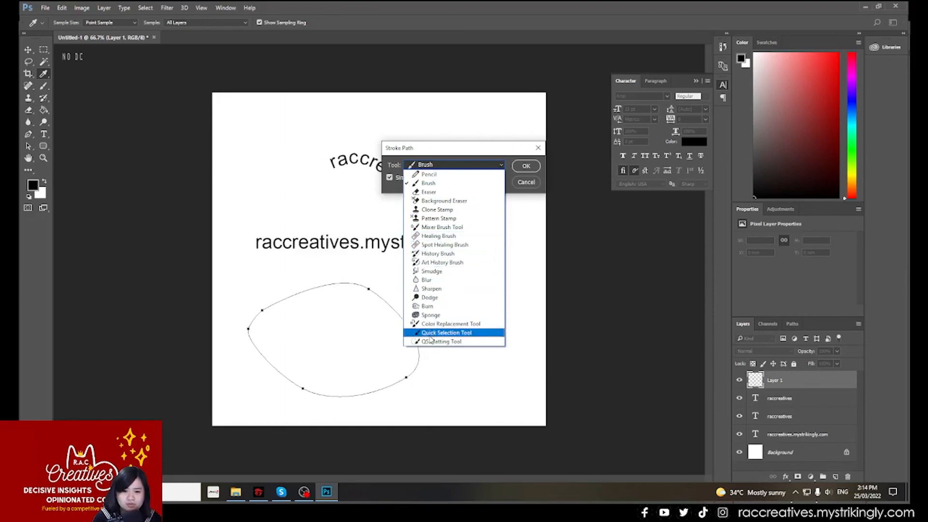
click(485, 188)
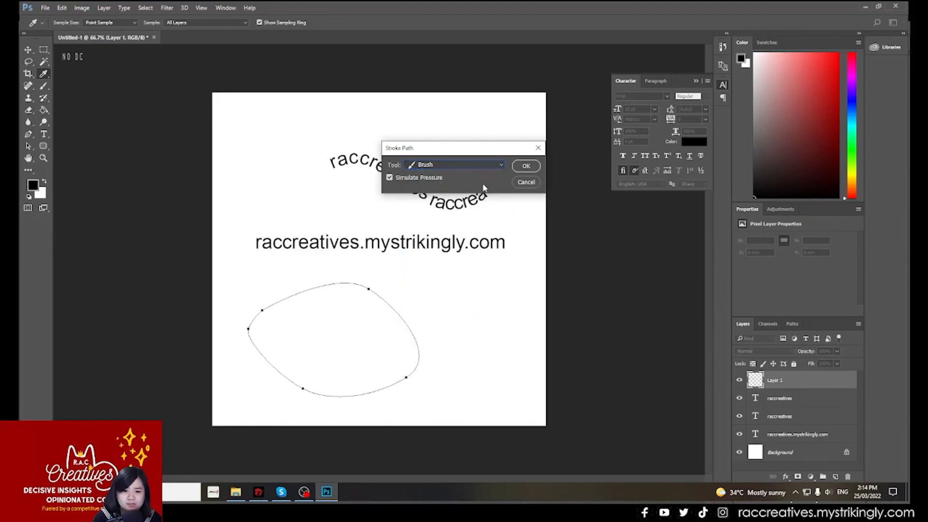
click(526, 166)
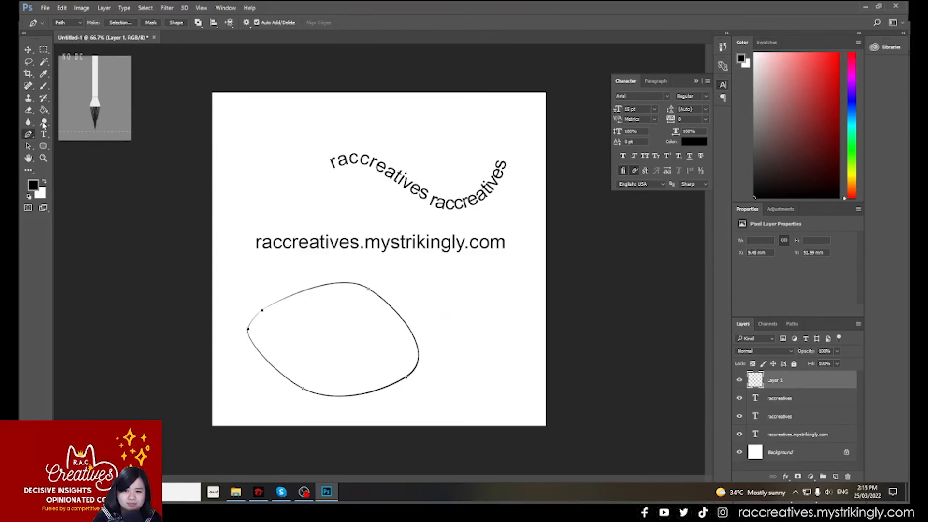
- Check the Brush tool's size and preset settings, and return to the Pen tool
click(47, 82)
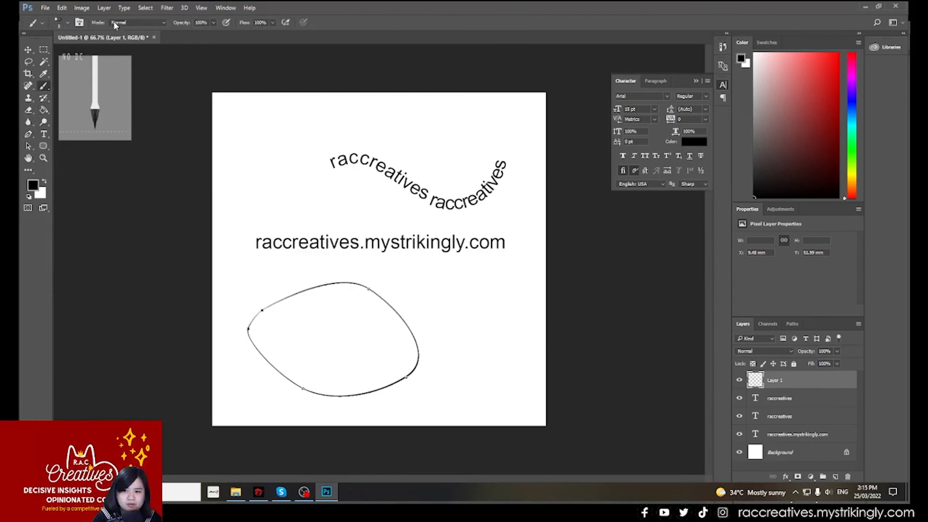
click(69, 22)
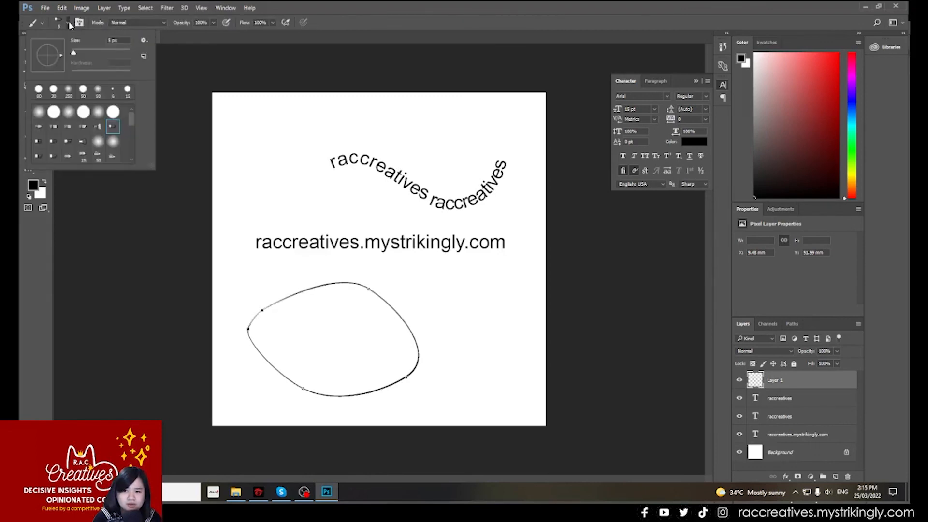
click(180, 31)
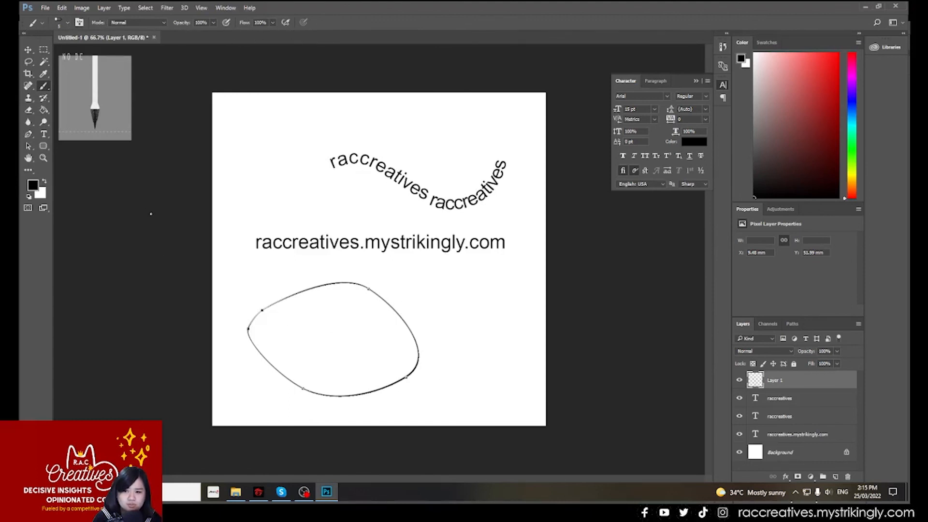
click(28, 134)
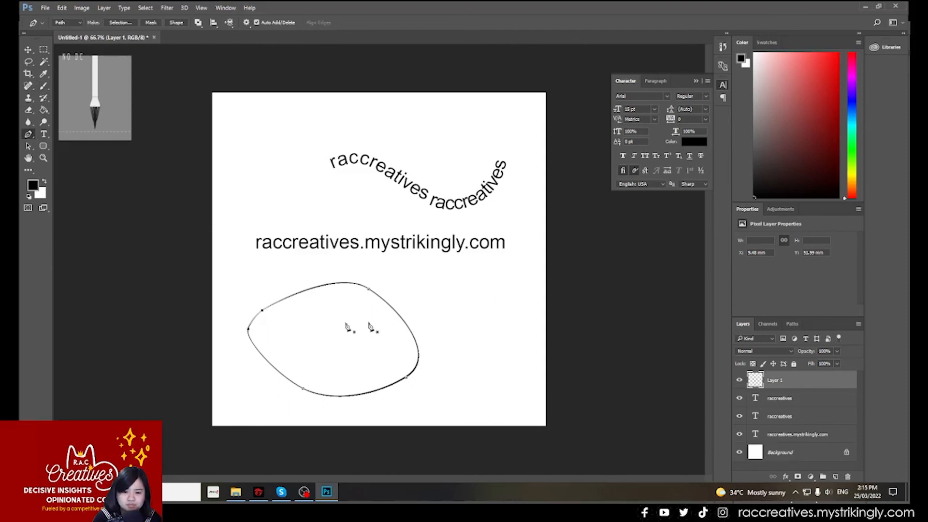